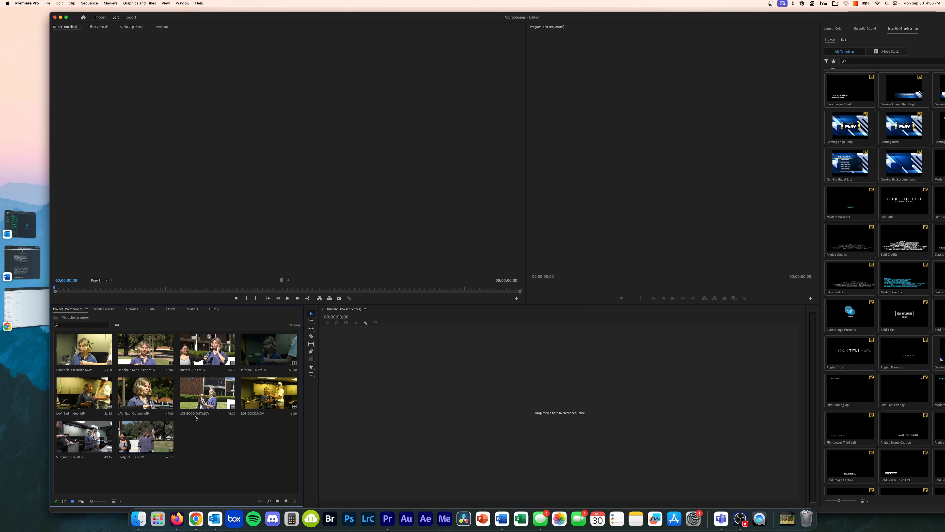
pyautogui.click(203, 407)
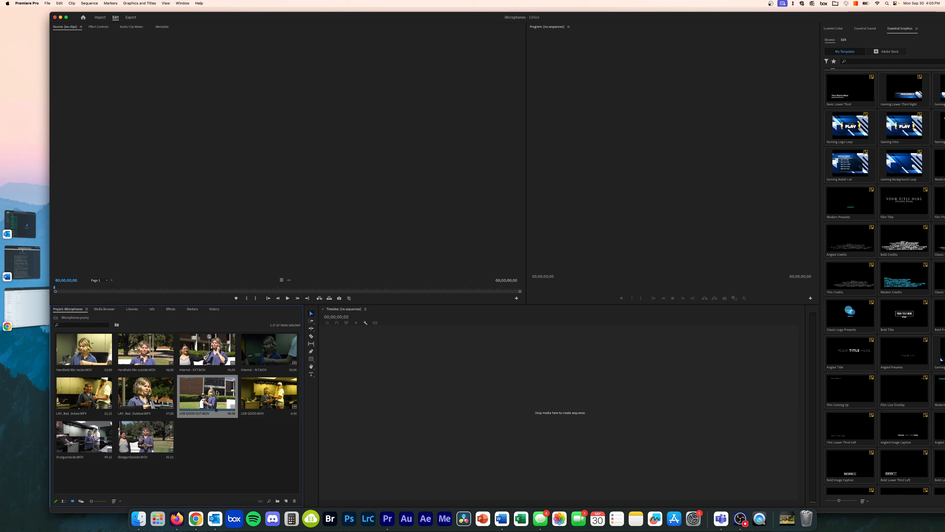
pyautogui.moveTo(208, 395); pyautogui.dragTo(455, 424)
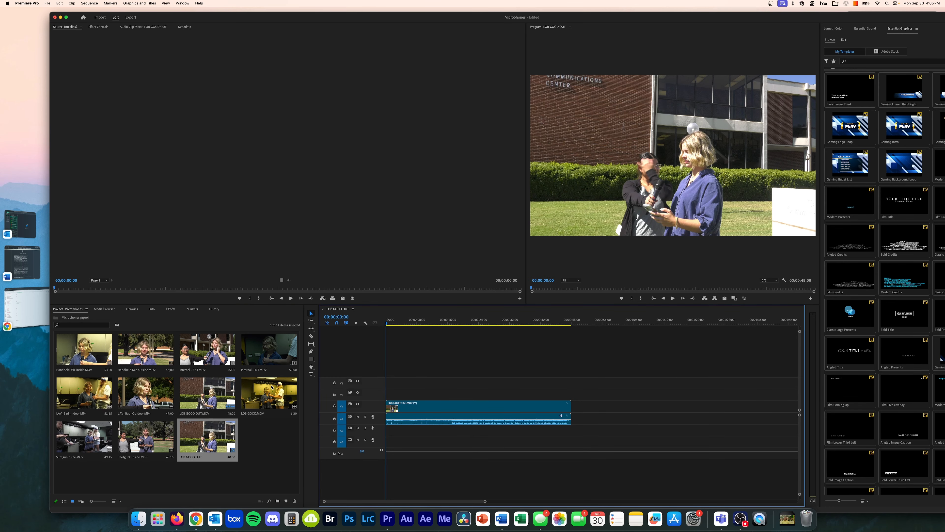
pyautogui.moveTo(145, 393); pyautogui.dragTo(401, 393)
pyautogui.click(418, 321)
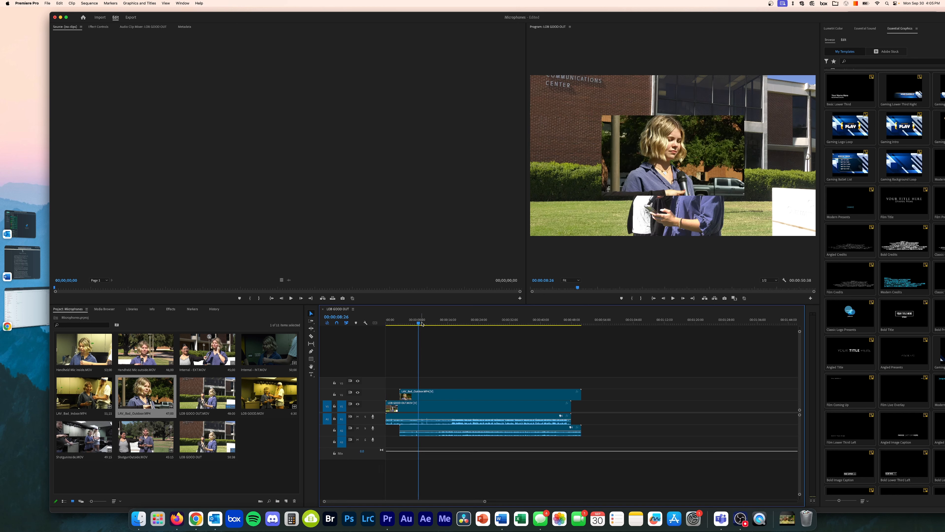
pyautogui.click(497, 393)
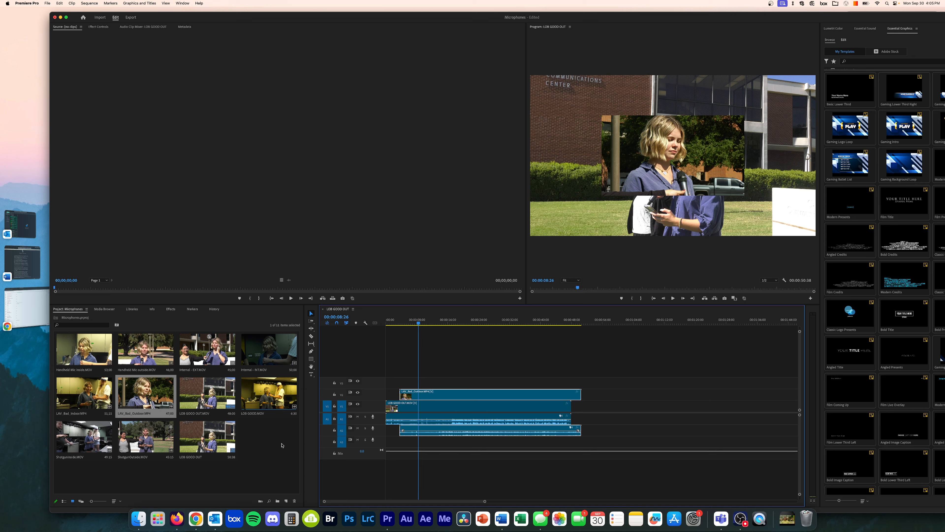
pyautogui.moveTo(486, 359); pyautogui.dragTo(540, 473)
pyautogui.press('Delete')
pyautogui.click(255, 451)
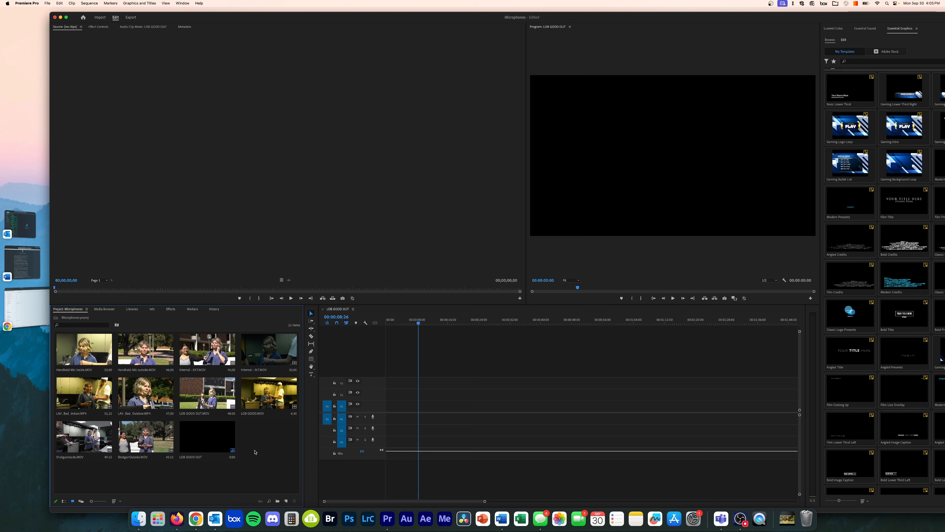
pyautogui.click(210, 437)
pyautogui.press('Delete')
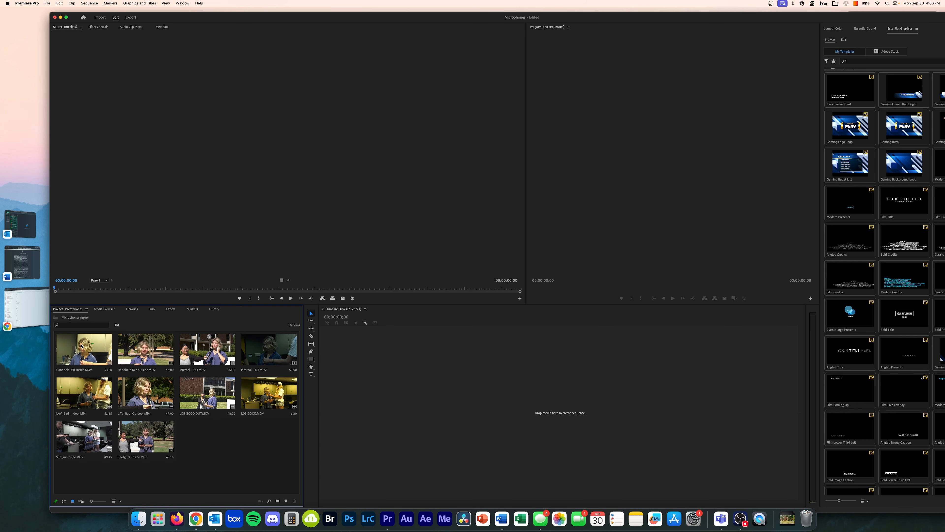
# Step: Create a sequence from the Handheld Mic Inside clip and layer the Internal - INT and LAV_Bad_Indoor clips staggered on the tracks above
pyautogui.moveTo(82, 346); pyautogui.dragTo(395, 408)
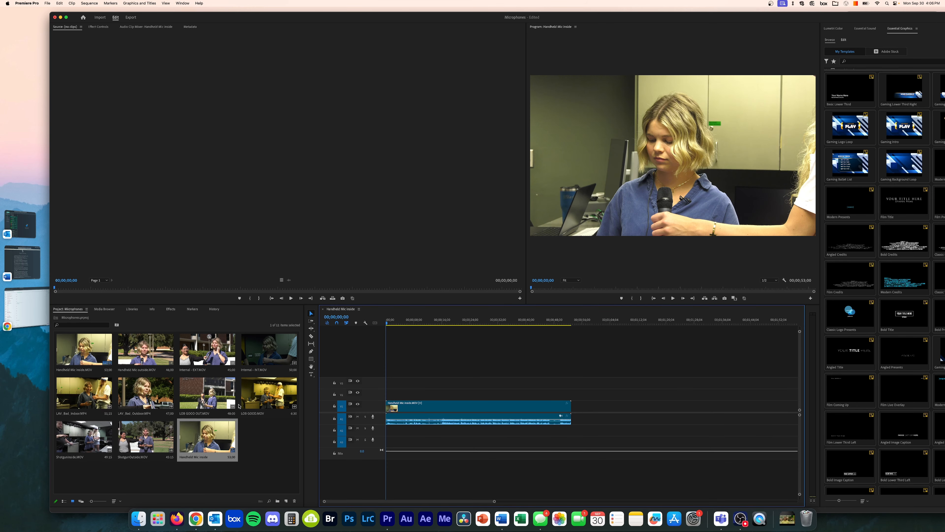
pyautogui.moveTo(285, 353); pyautogui.dragTo(436, 396)
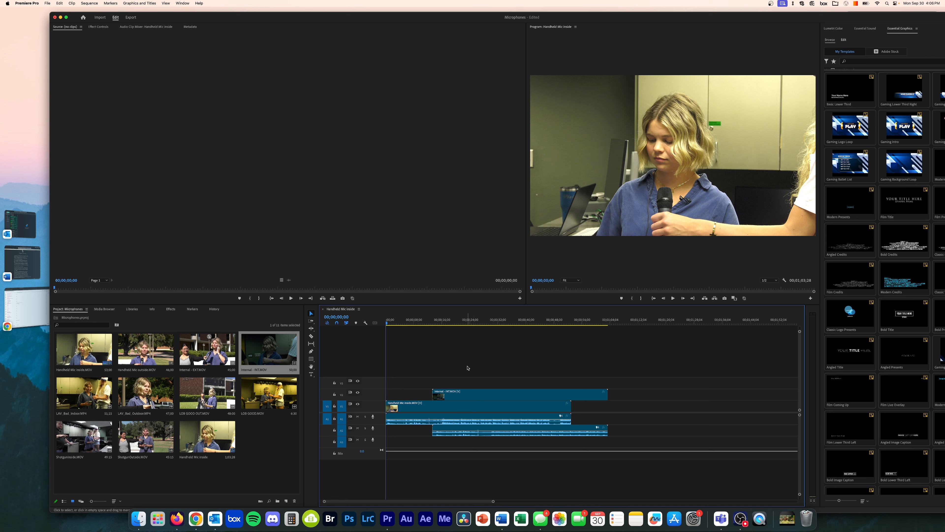
pyautogui.moveTo(64, 399); pyautogui.dragTo(474, 386)
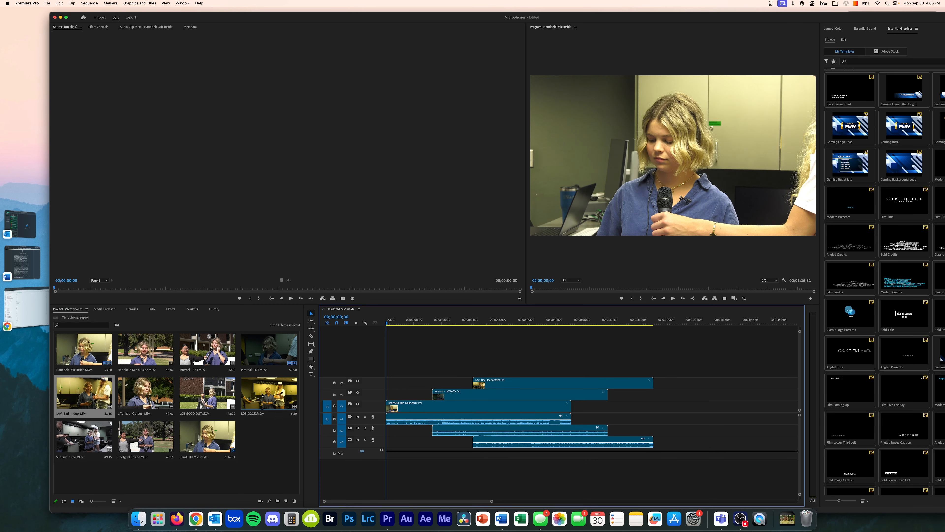
# Step: Stack the short indoor GOOD clip and the ShotgunInside clip on new video and audio tracks, staggered past the existing clips
pyautogui.moveTo(262, 398); pyautogui.dragTo(640, 367)
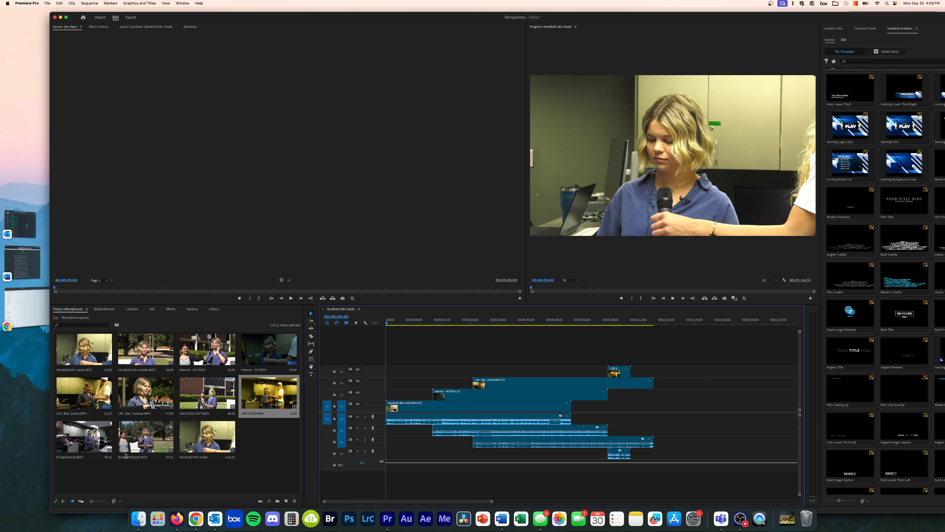
pyautogui.click(80, 447)
pyautogui.moveTo(81, 447); pyautogui.dragTo(625, 359)
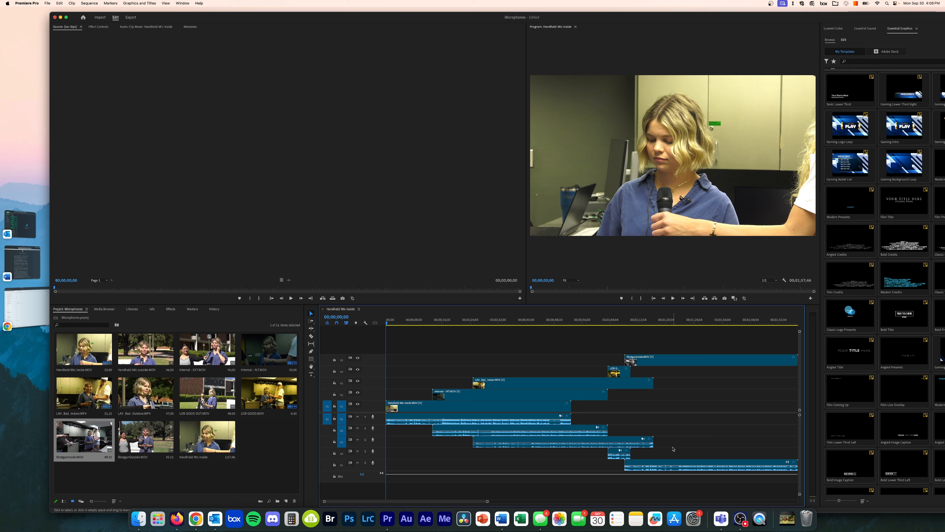
pyautogui.press('-')
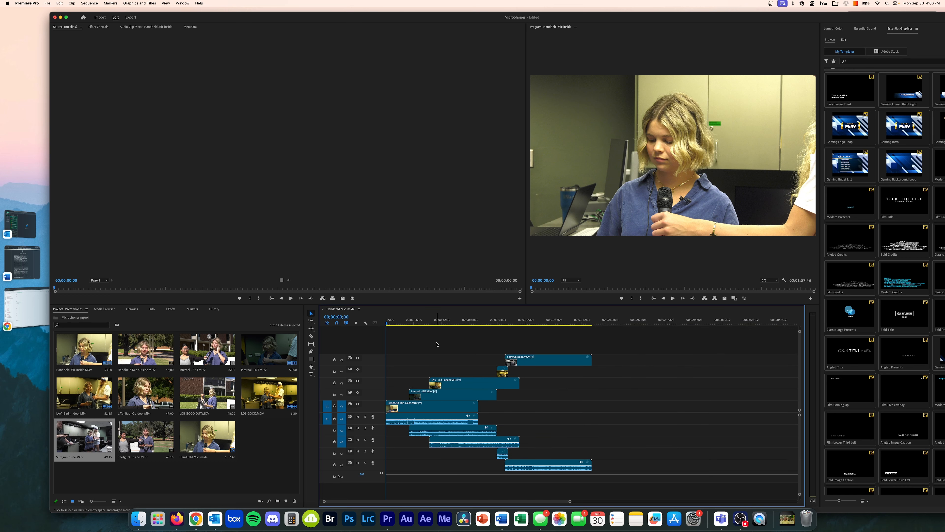
# Step: Synchronize all the clips in the sequence using their audio track channel
pyautogui.moveTo(436, 344); pyautogui.dragTo(552, 483)
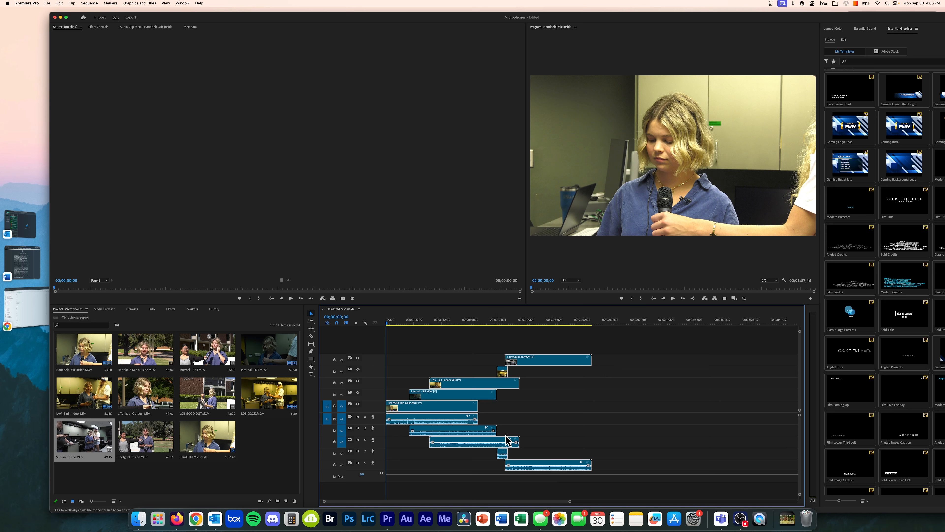
pyautogui.click(429, 350)
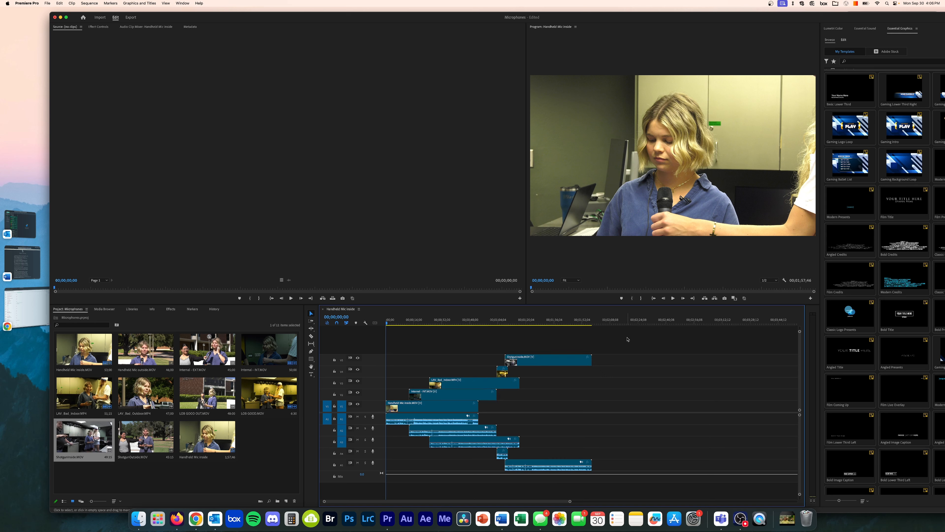
pyautogui.moveTo(627, 338); pyautogui.dragTo(459, 482)
pyautogui.rightClick(545, 360)
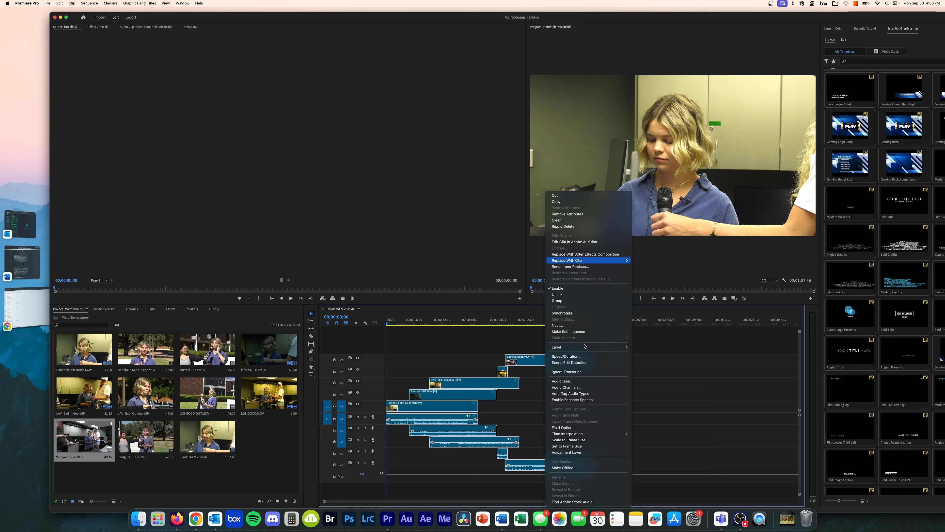
pyautogui.click(570, 314)
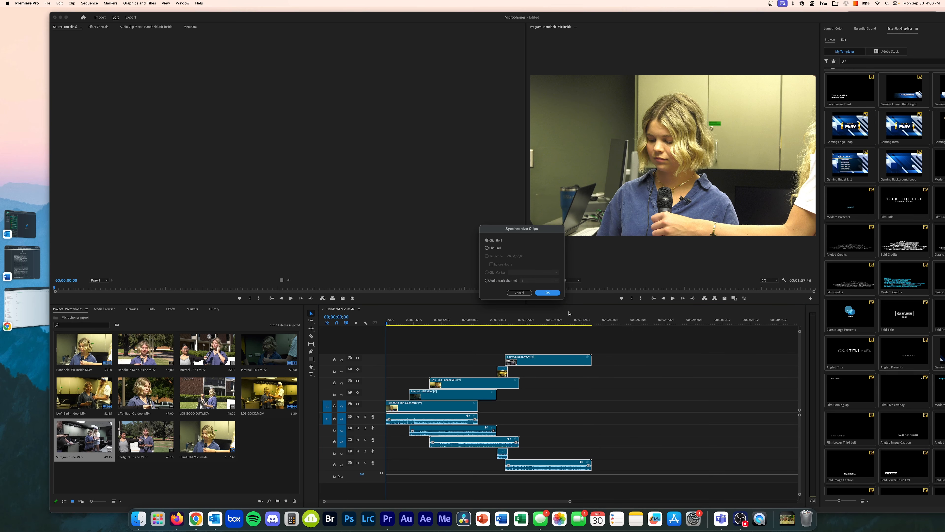
pyautogui.click(499, 281)
pyautogui.click(548, 292)
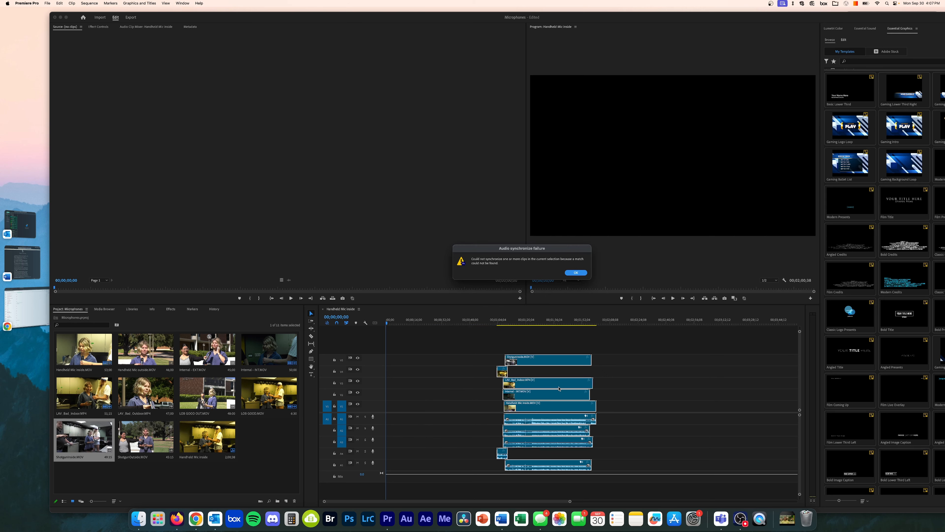
pyautogui.click(565, 274)
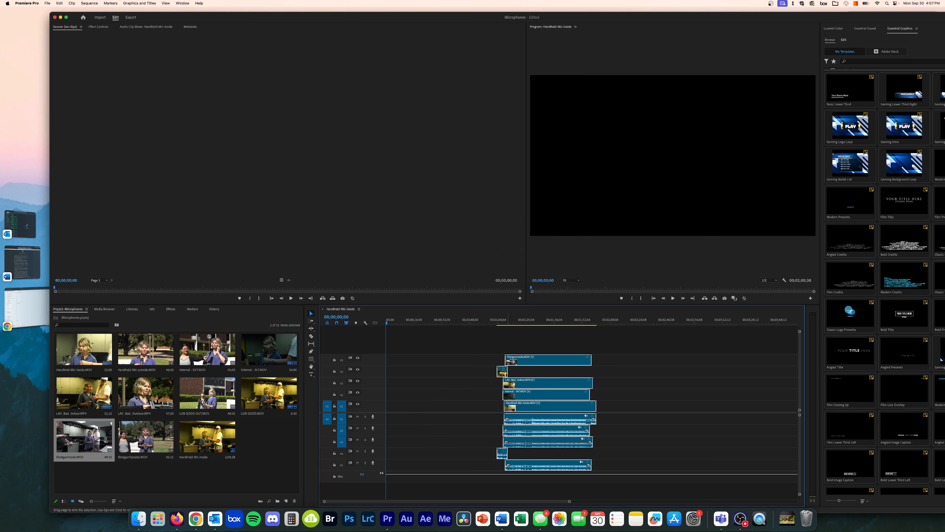
# Step: Remove the short indoor GOOD clip from the sequence and move the ShotgunInside audio up into the vacated audio track
pyautogui.click(502, 373)
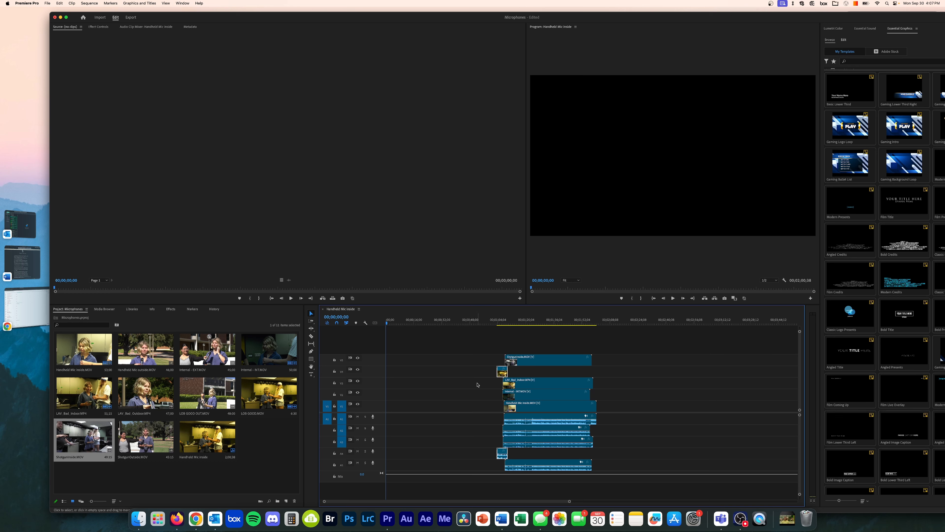
pyautogui.press('Delete')
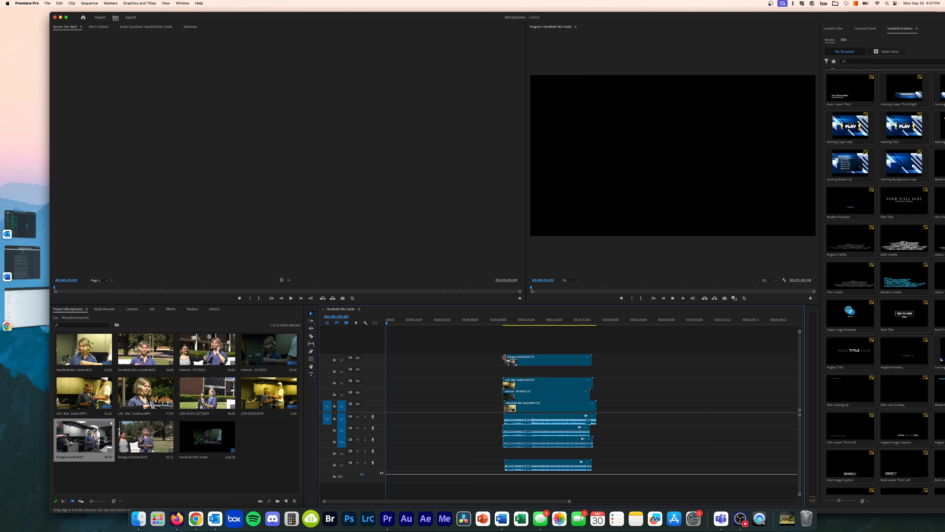
pyautogui.moveTo(549, 466); pyautogui.dragTo(547, 457)
# Step: Shift the Internal - INT and ShotgunInside clips slightly later so their sound spikes line up with the other clips at 00;01;19;56
pyautogui.click(524, 321)
pyautogui.press('=')
pyautogui.press('=')
pyautogui.press('=')
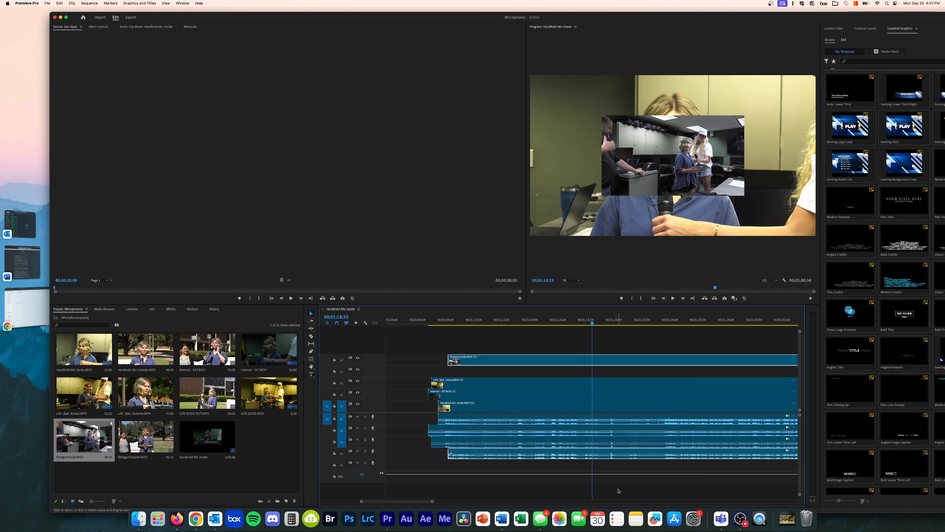
pyautogui.click(604, 321)
pyautogui.press('=')
pyautogui.press('=')
pyautogui.press('=')
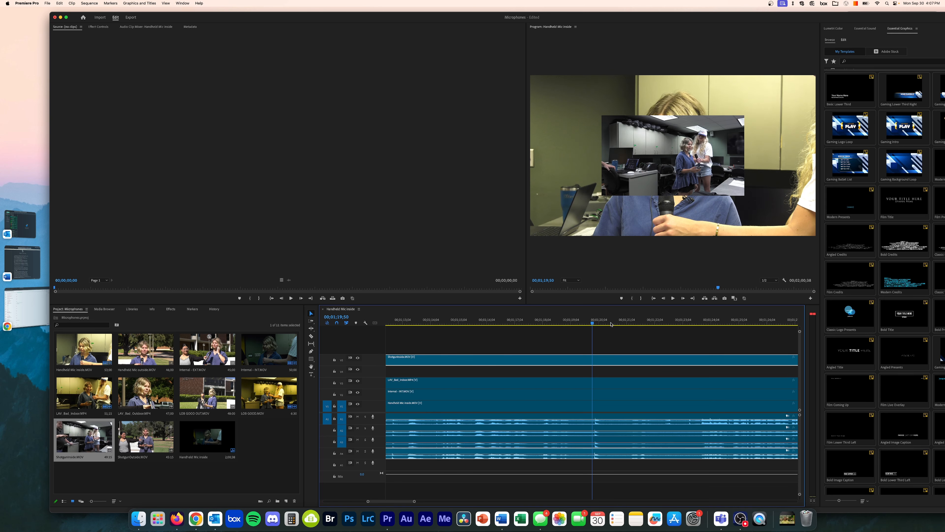
pyautogui.click(643, 321)
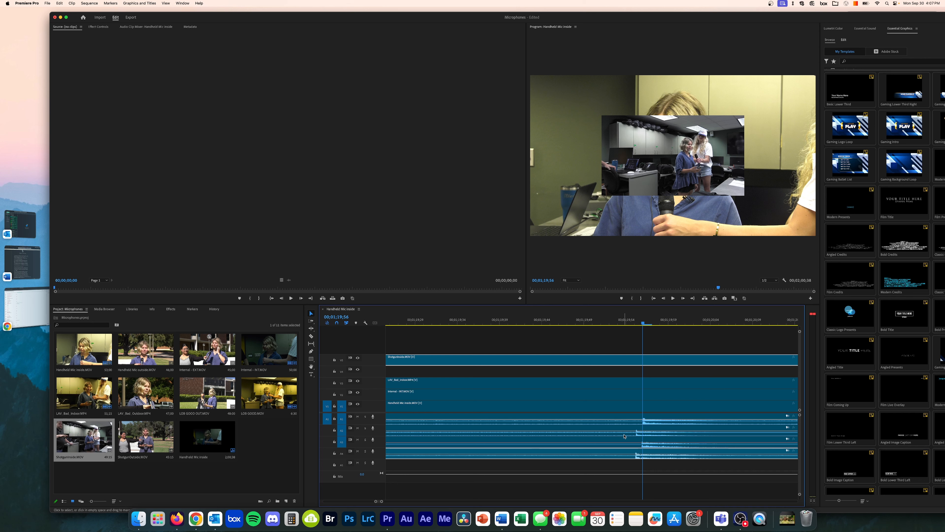
pyautogui.moveTo(625, 436); pyautogui.dragTo(633, 436)
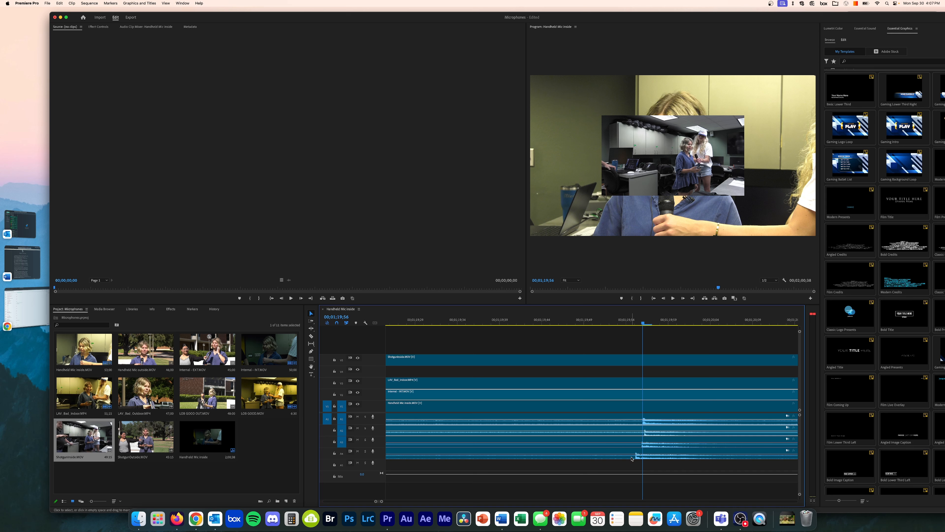
pyautogui.moveTo(632, 459); pyautogui.dragTo(639, 460)
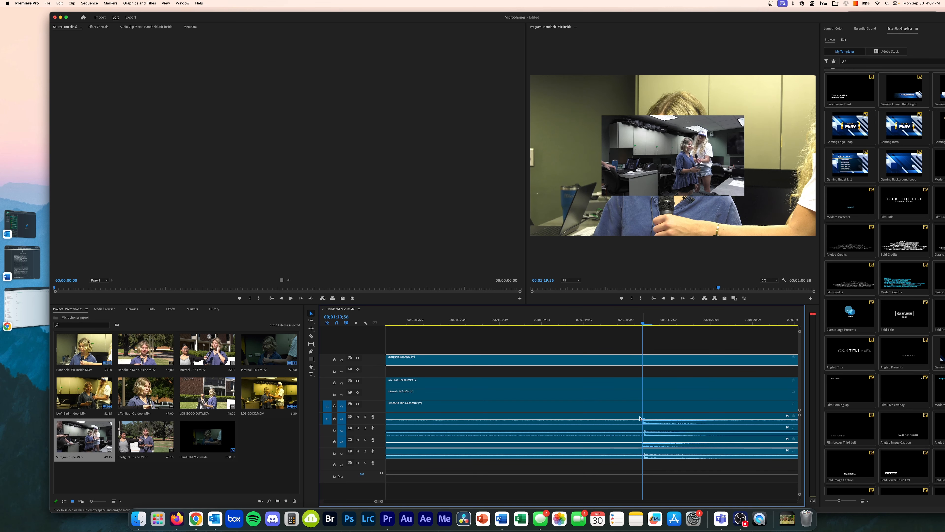
pyautogui.click(657, 401)
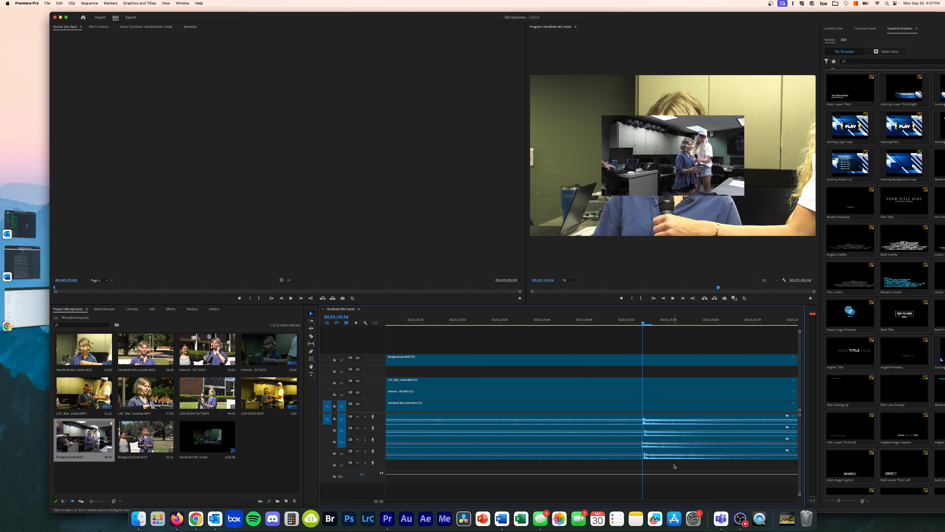
# Step: Play back the aligned clips from the sound spike to check that they are in sync
pyautogui.press('-')
pyautogui.press('-')
pyautogui.press('-')
pyautogui.press('-')
pyautogui.press('-')
pyautogui.press('space')
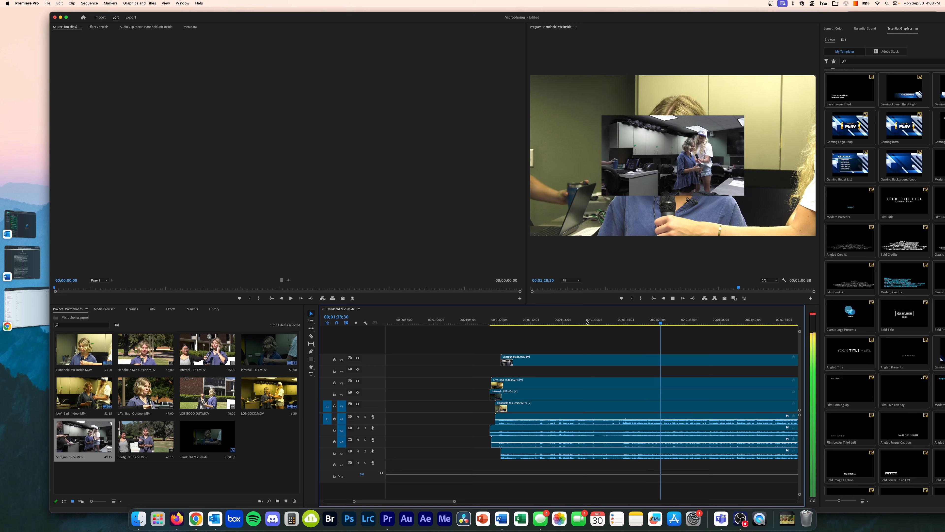
pyautogui.press('space')
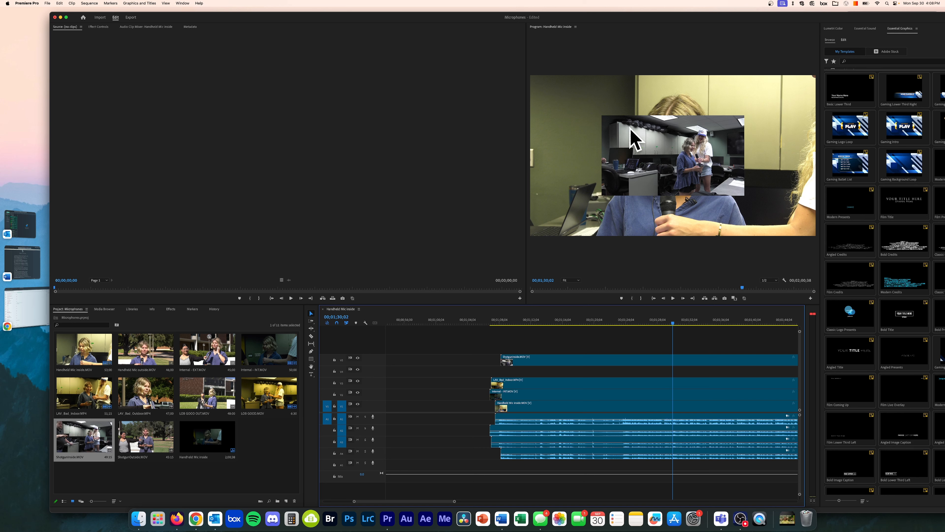
# Step: Set the ShotgunInside, LAV_Bad_Indoor and Internal - INT clips to the sequence's frame size
pyautogui.click(561, 366)
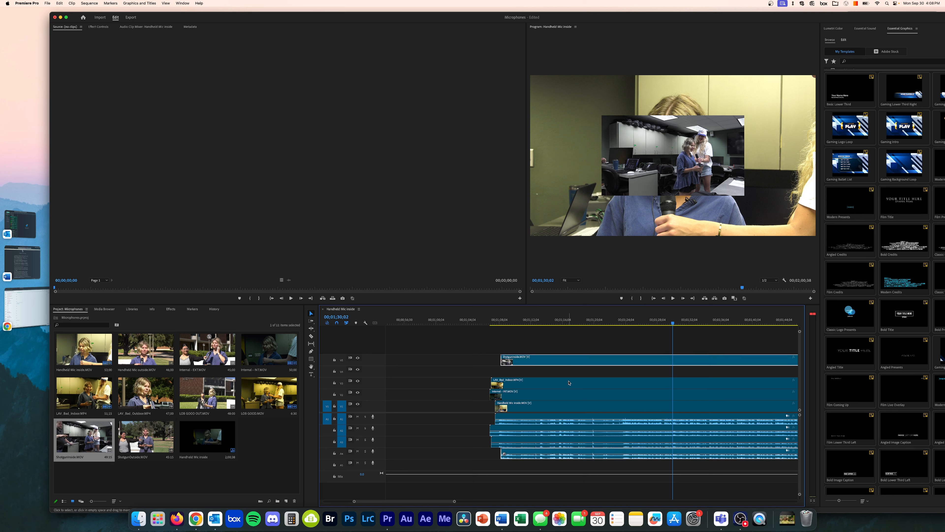
pyautogui.rightClick(571, 359)
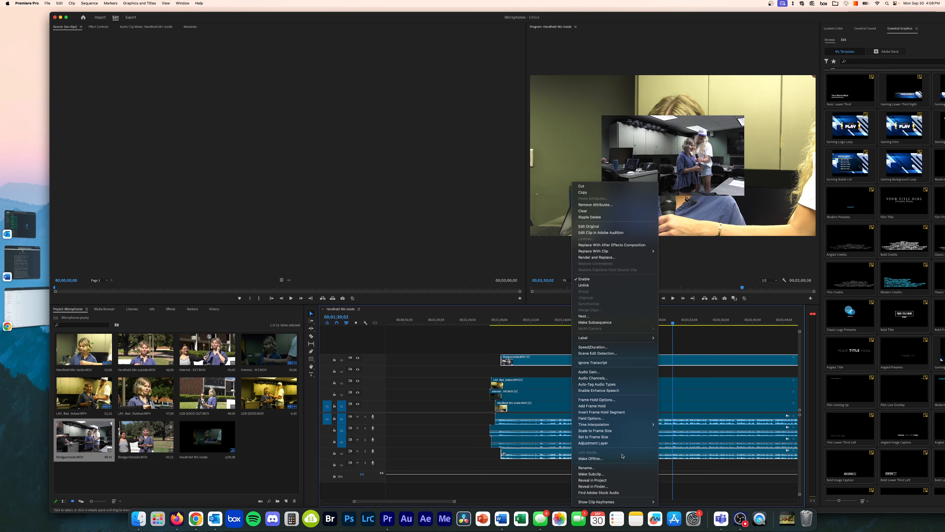
pyautogui.click(595, 437)
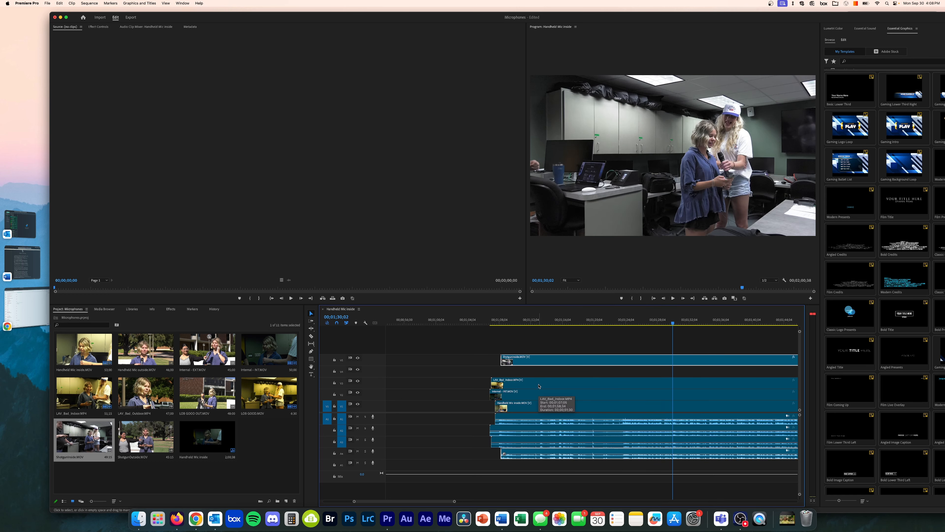
pyautogui.rightClick(542, 398)
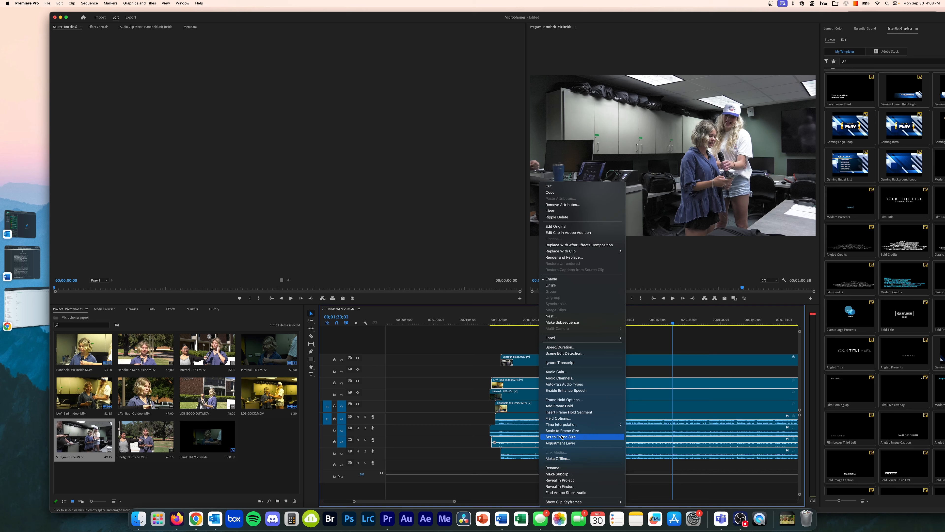
pyautogui.press('Escape')
pyautogui.rightClick(525, 399)
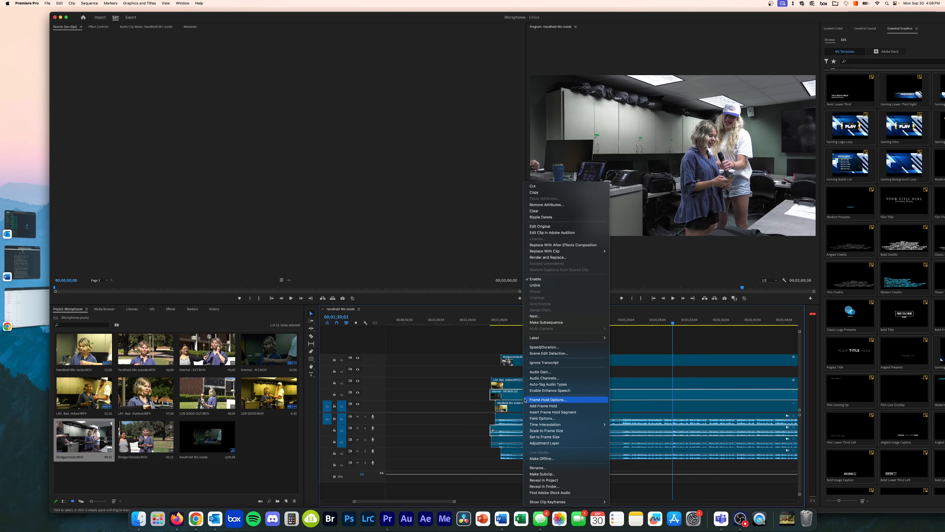
pyautogui.click(554, 437)
pyautogui.rightClick(529, 440)
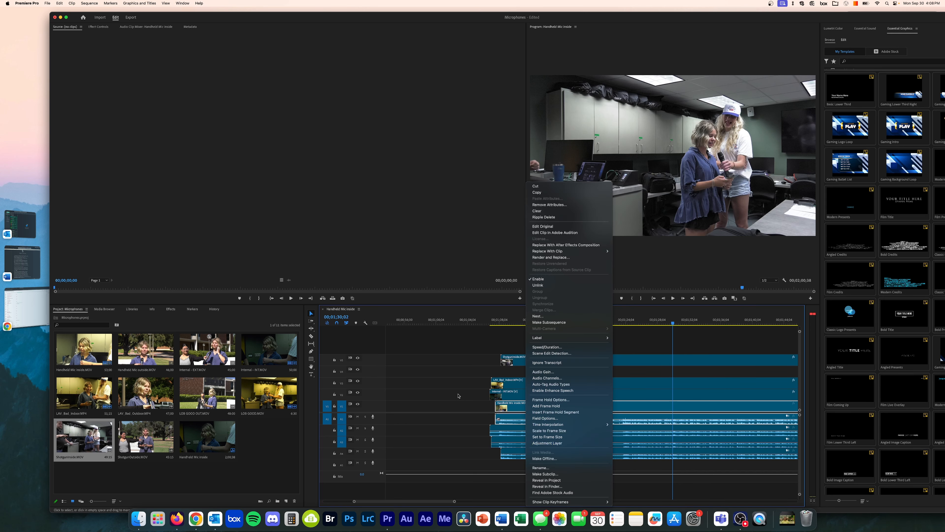
pyautogui.click(407, 376)
# Step: Hide the video track that holds the ShotgunInside clip
pyautogui.click(359, 358)
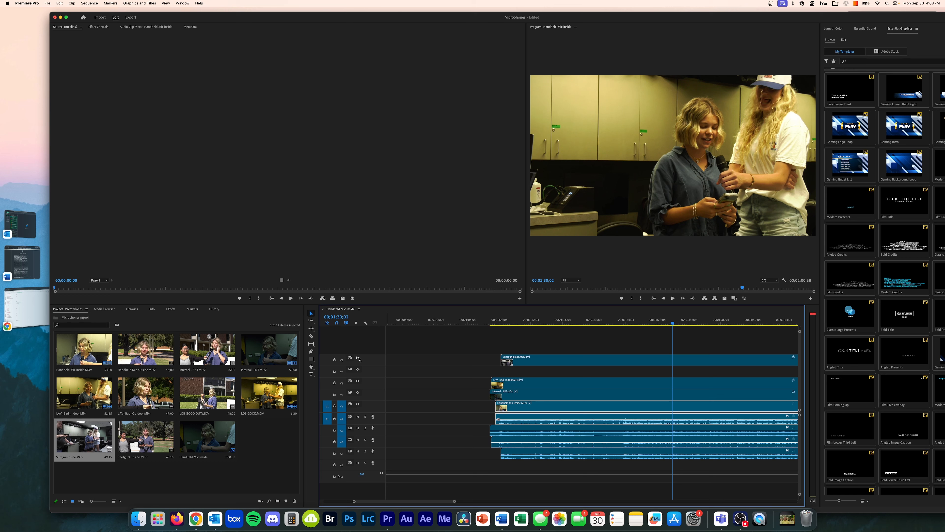
# Step: Check each camera's picture by briefly hiding the LAV_Bad_Indoor and Internal - INT tracks, leaving both shown
pyautogui.click(357, 381)
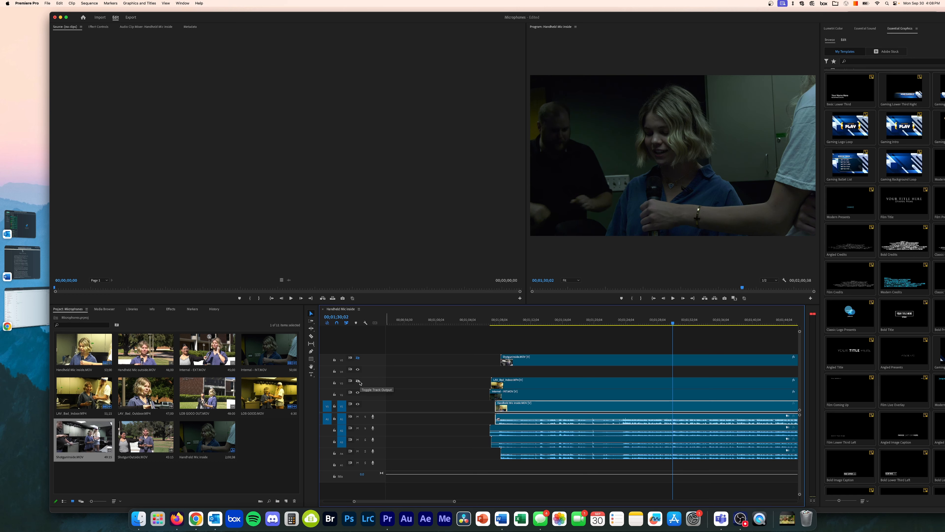
pyautogui.click(358, 392)
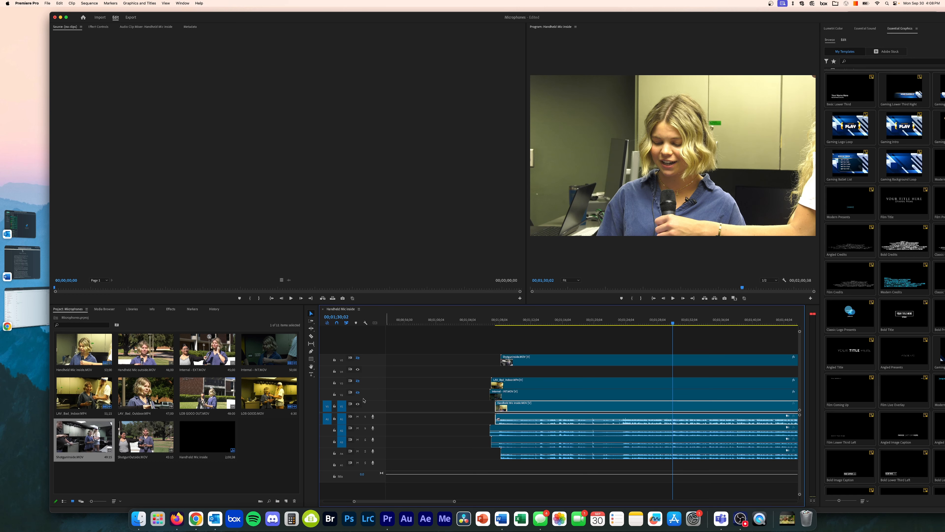
pyautogui.click(357, 392)
pyautogui.click(358, 381)
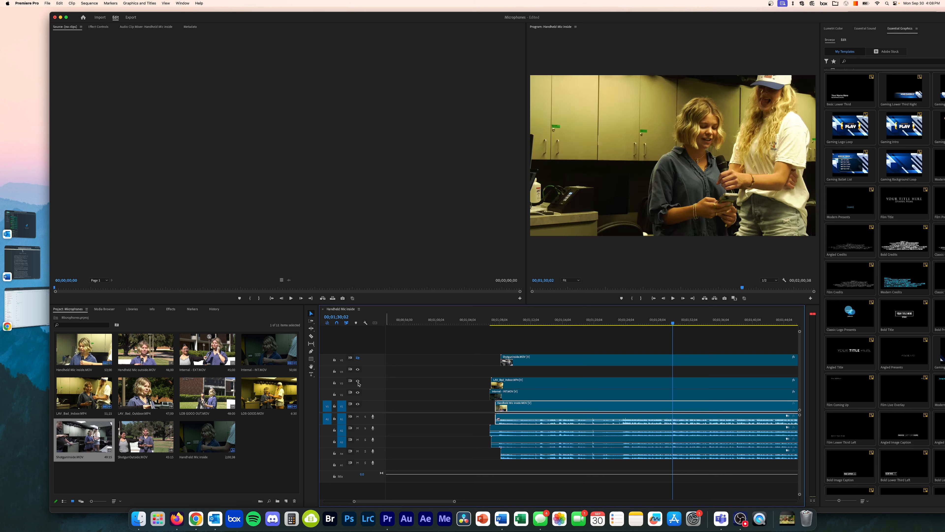
# Step: Show the ShotgunInside track again and move its clip down to the empty video track directly above LAV_Bad_Indoor
pyautogui.click(357, 358)
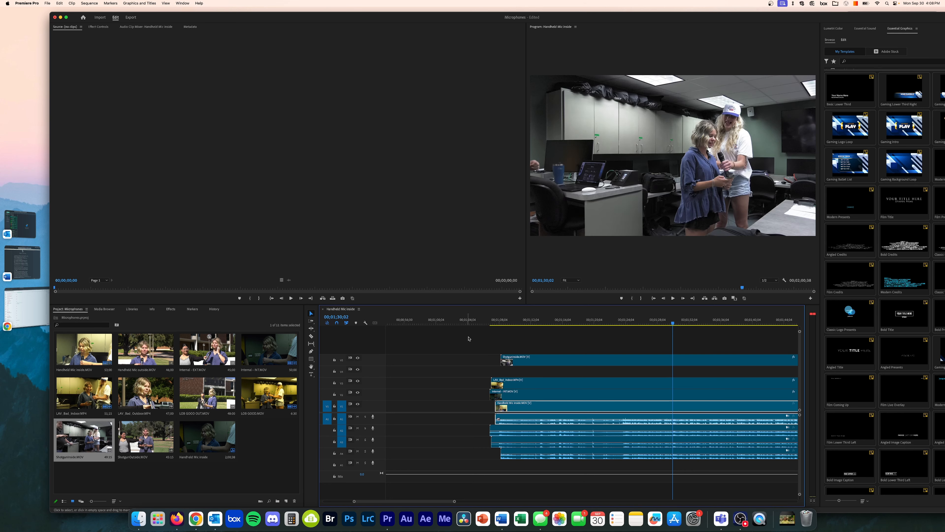
pyautogui.moveTo(573, 359); pyautogui.dragTo(575, 370)
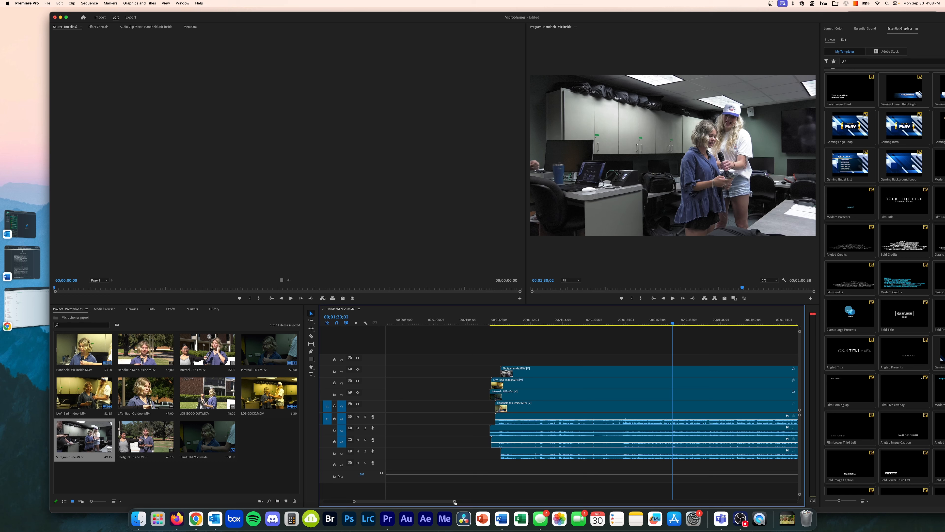
# Step: Color-label the Internal - INT clip Mango, the LAV_Bad_Indoor clip Rose and the ShotgunInside clip Teal
pyautogui.moveTo(454, 502); pyautogui.dragTo(524, 502)
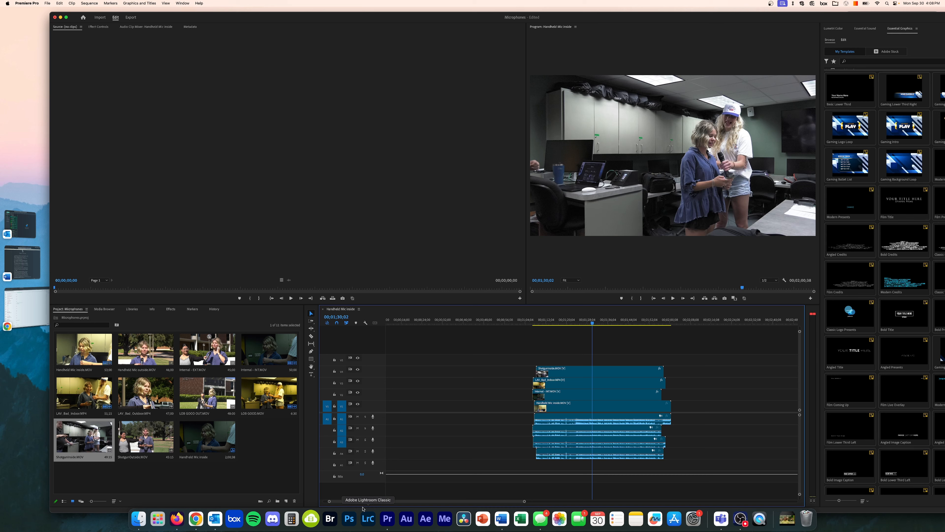
pyautogui.moveTo(329, 501); pyautogui.dragTo(353, 503)
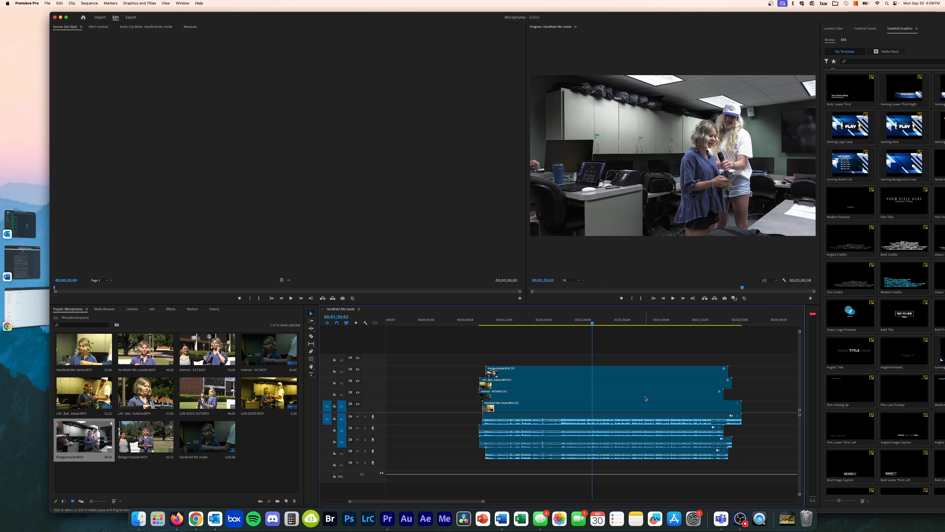
pyautogui.rightClick(526, 397)
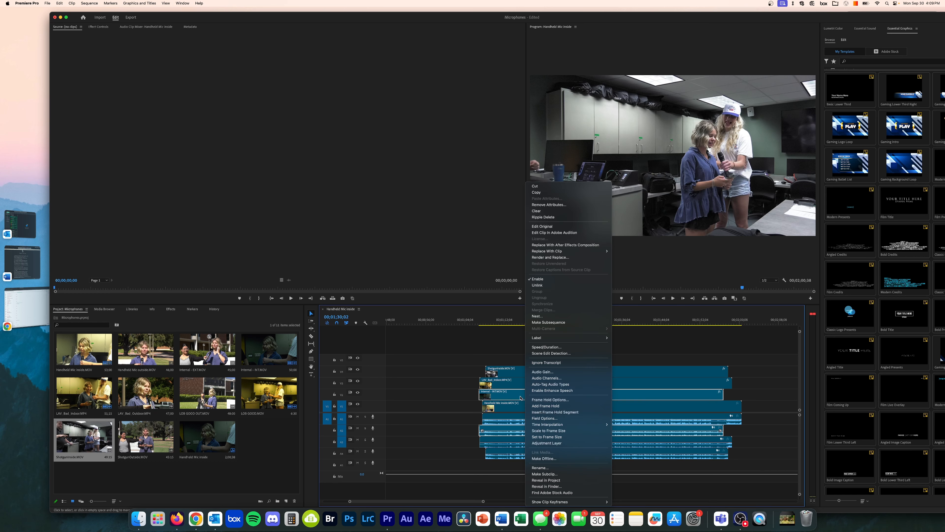
pyautogui.moveTo(568, 339)
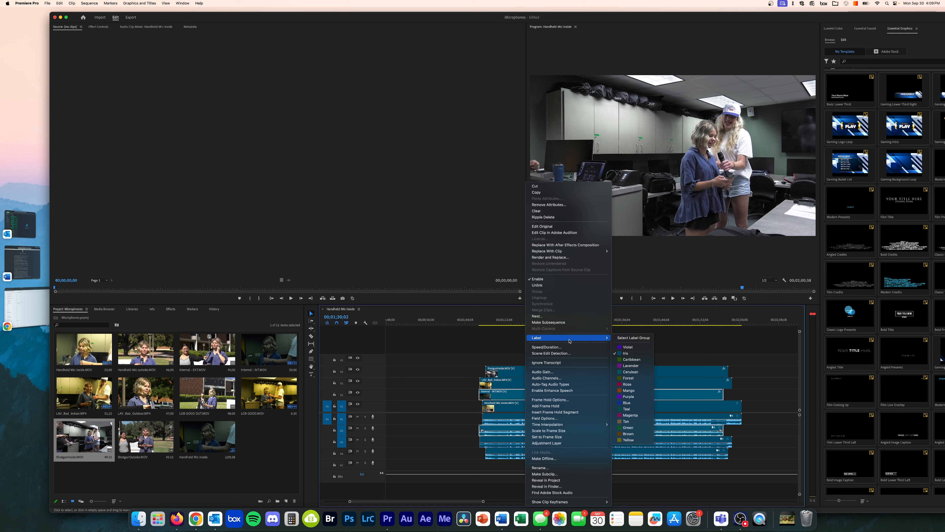
pyautogui.click(642, 390)
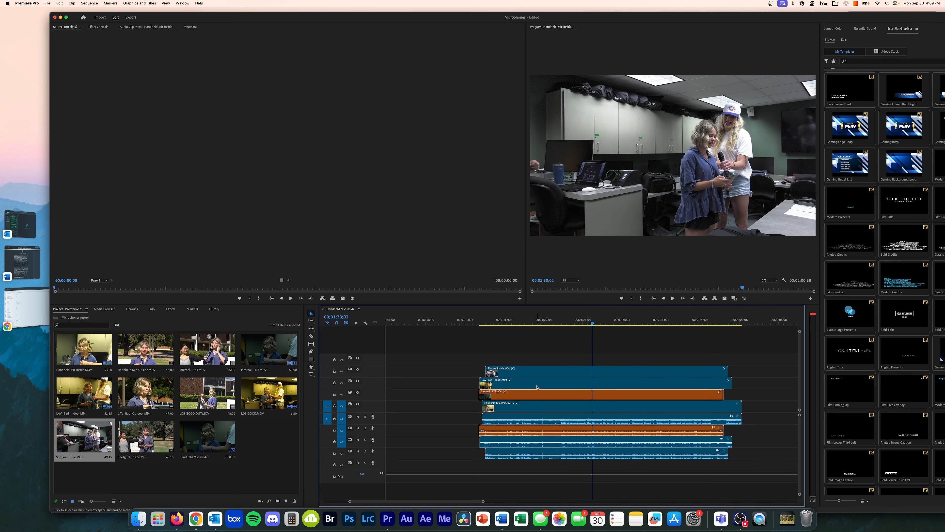
pyautogui.rightClick(537, 388)
pyautogui.moveTo(570, 337)
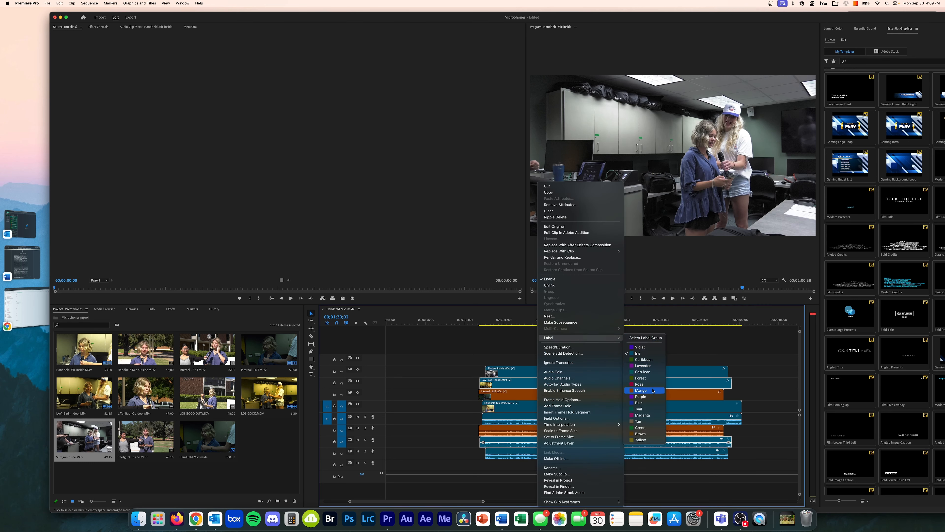
pyautogui.click(639, 384)
pyautogui.rightClick(576, 382)
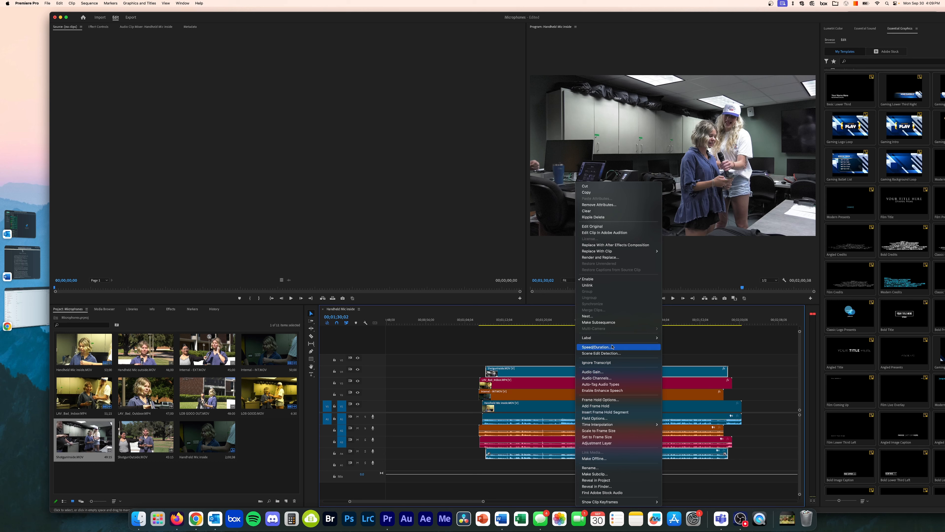
pyautogui.moveTo(640, 339)
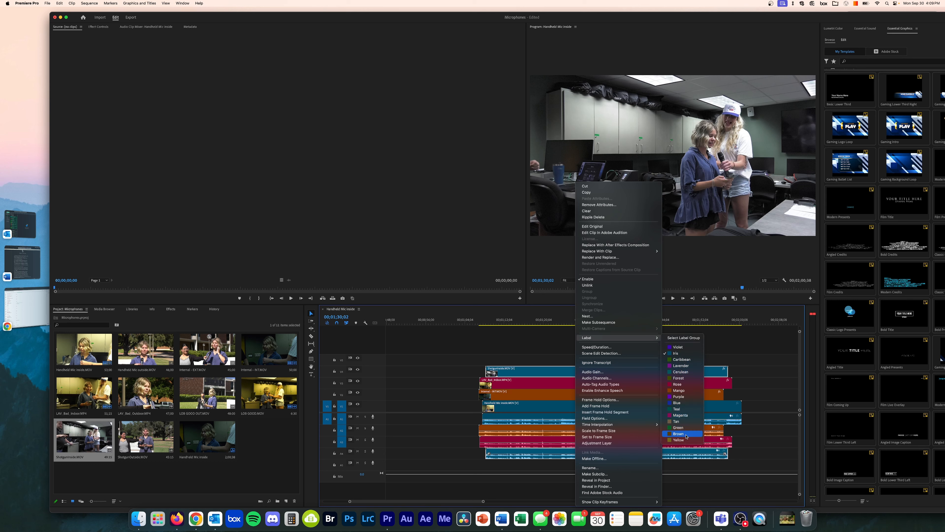
pyautogui.click(685, 409)
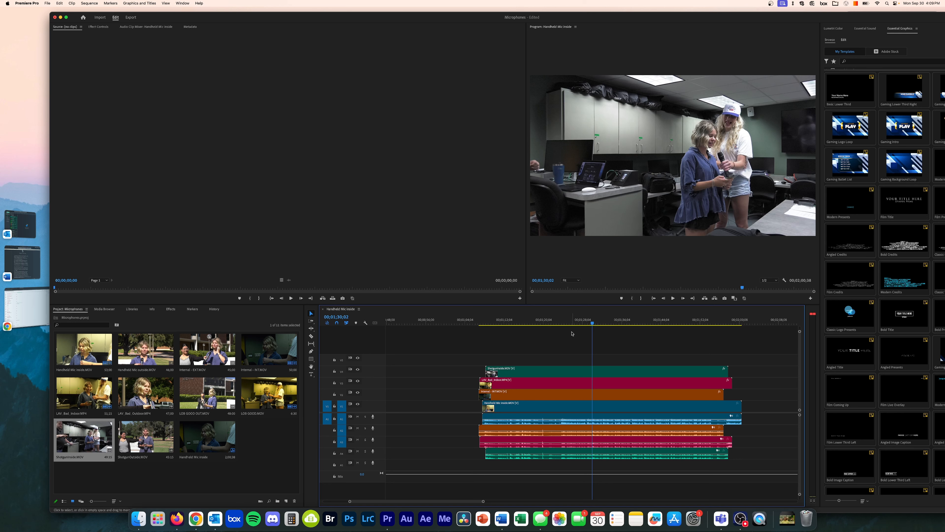
# Step: Listen for where the speech begins and trim the starts of all four stacked clips to 00;01;22;31
pyautogui.moveTo(562, 322); pyautogui.dragTo(557, 323)
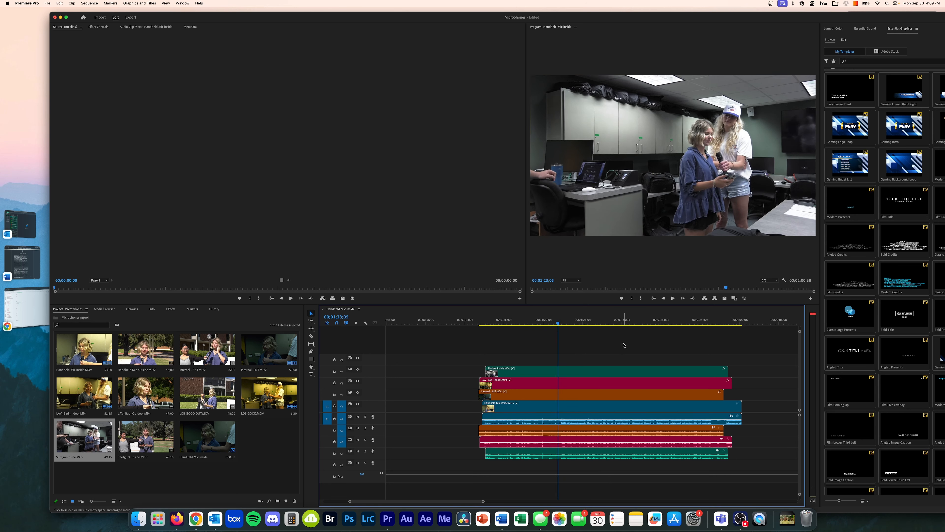
pyautogui.press('space')
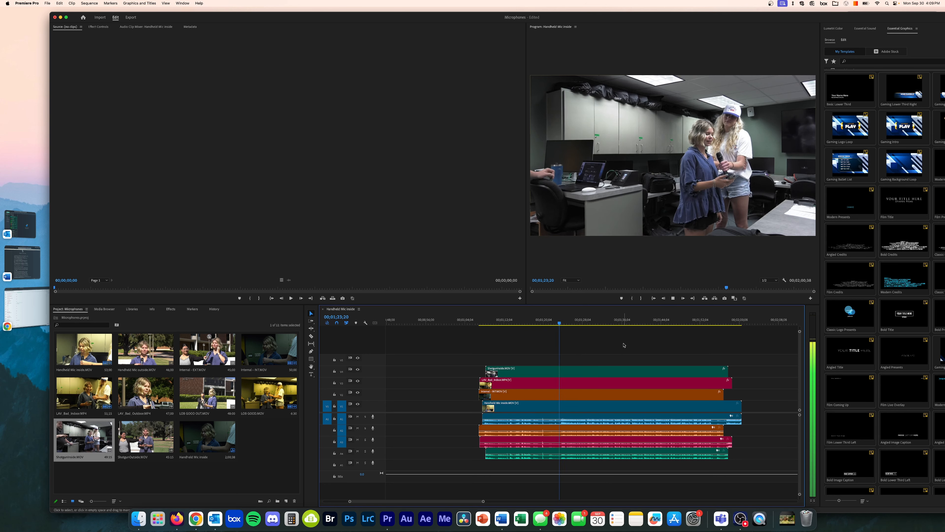
pyautogui.click(561, 324)
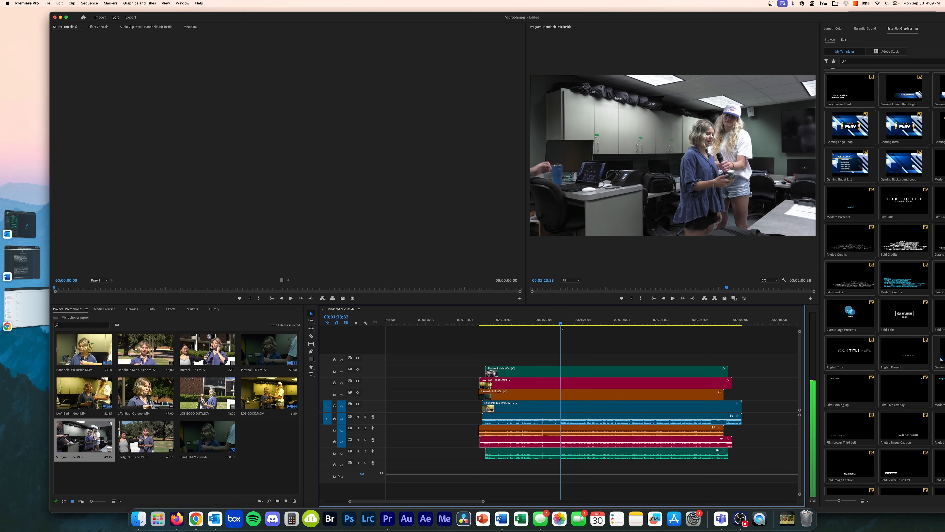
pyautogui.moveTo(563, 327); pyautogui.dragTo(555, 324)
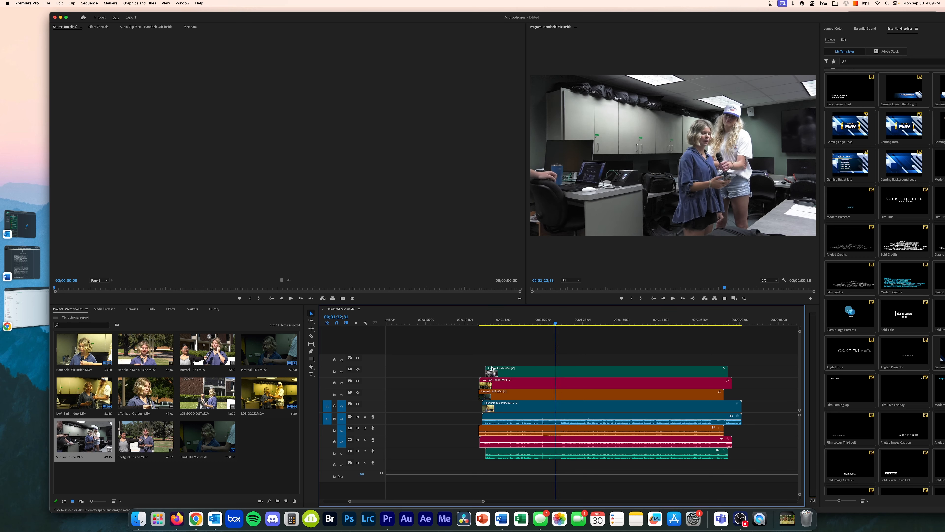
pyautogui.moveTo(486, 369); pyautogui.dragTo(556, 382)
pyautogui.moveTo(478, 393); pyautogui.dragTo(556, 394)
pyautogui.moveTo(485, 408); pyautogui.dragTo(555, 408)
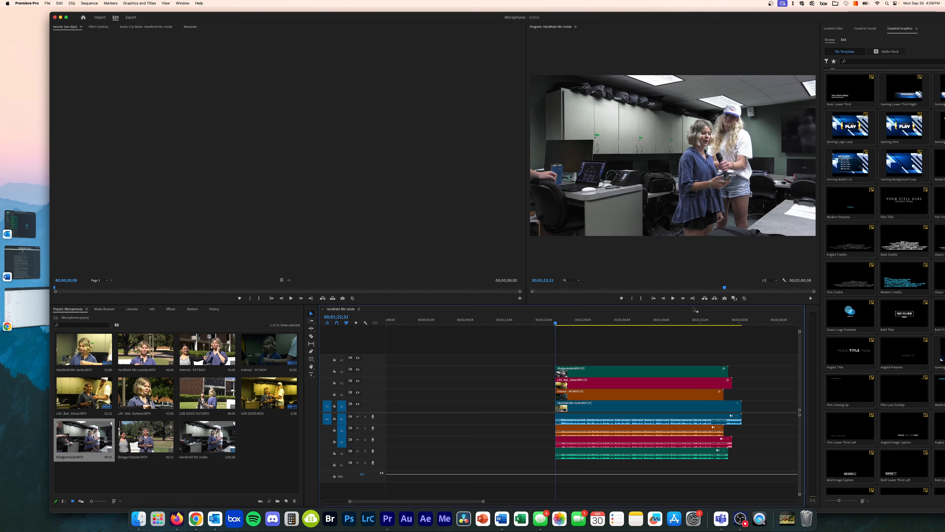
# Step: Play the closing part and trim the ends of all four clips to 00;01;54;46
pyautogui.moveTo(700, 321); pyautogui.dragTo(705, 321)
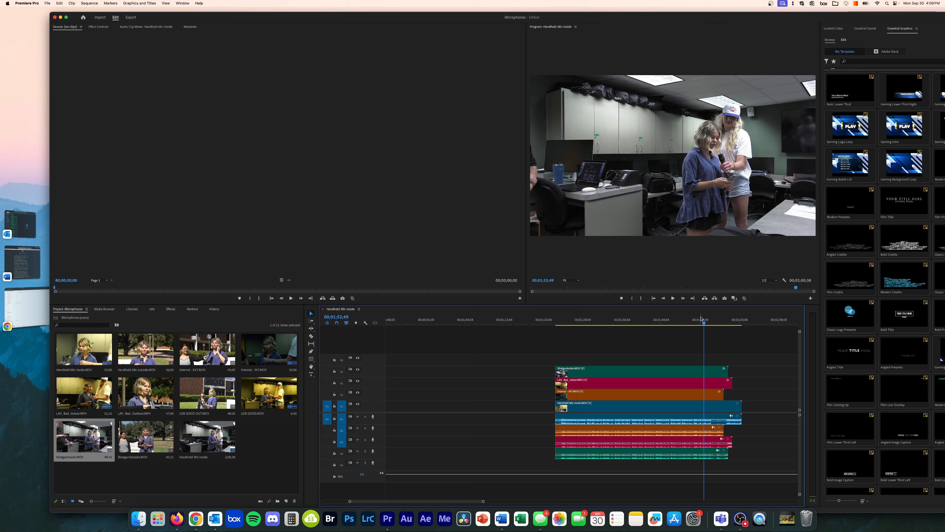
pyautogui.press('space')
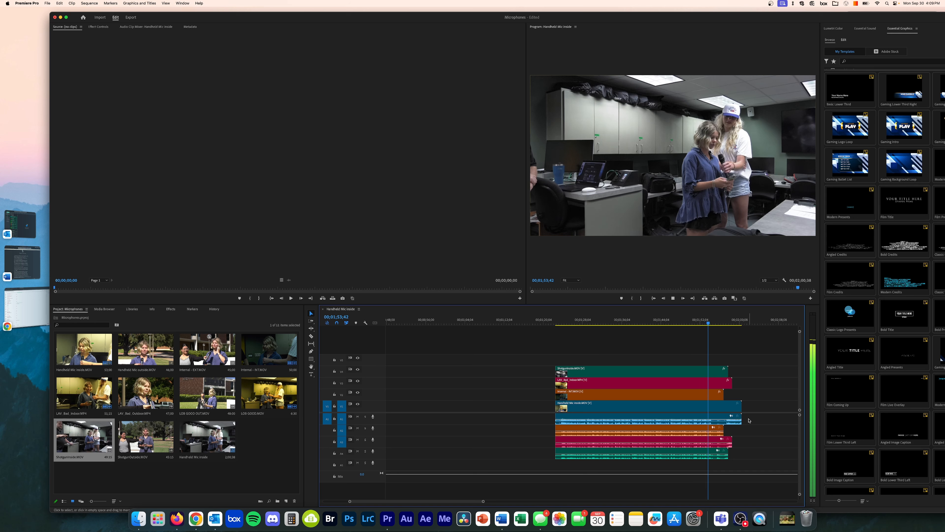
pyautogui.press('space')
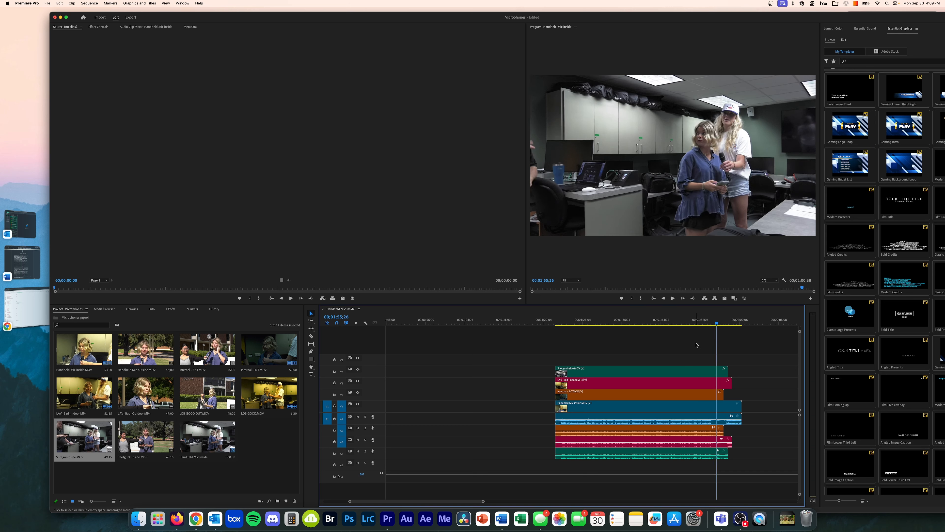
pyautogui.click(709, 321)
pyautogui.moveTo(709, 321); pyautogui.dragTo(715, 322)
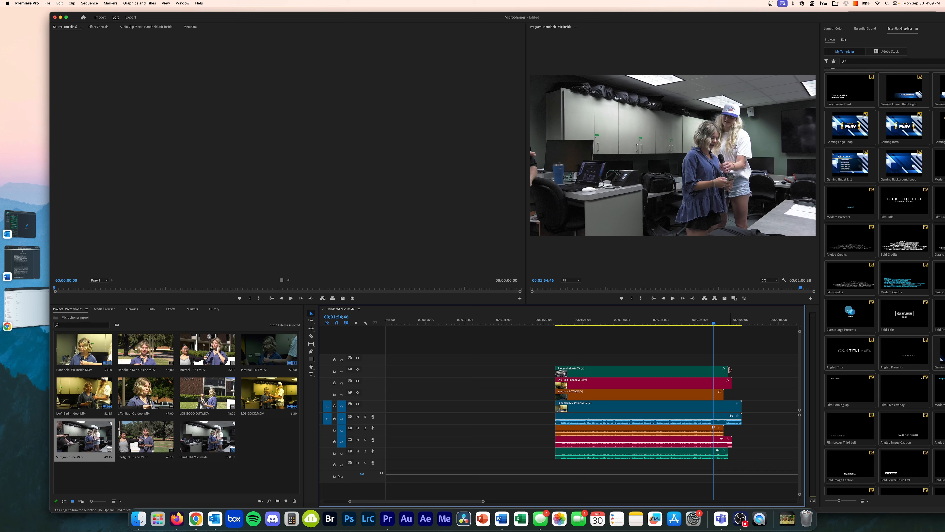
pyautogui.moveTo(728, 370); pyautogui.dragTo(716, 409)
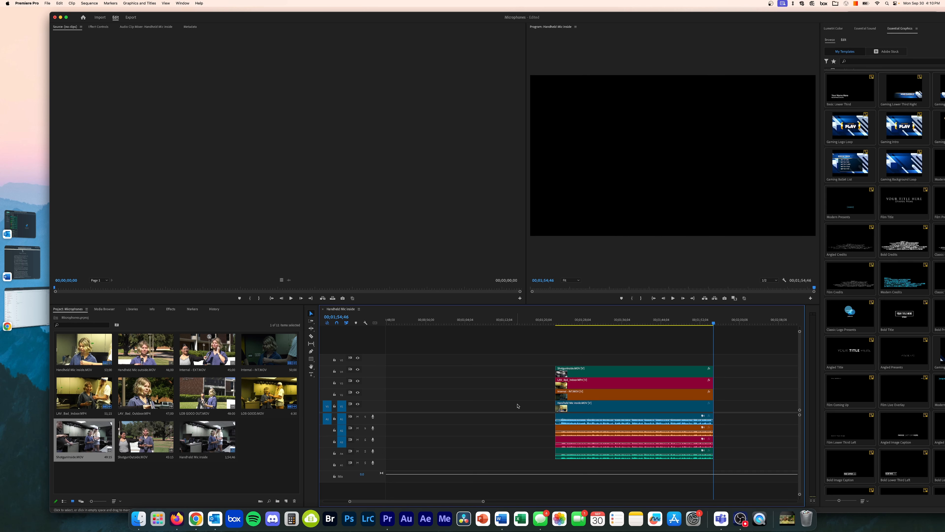
# Step: Delete the empty gap before the clips so all four start at the beginning of the sequence
pyautogui.click(511, 388)
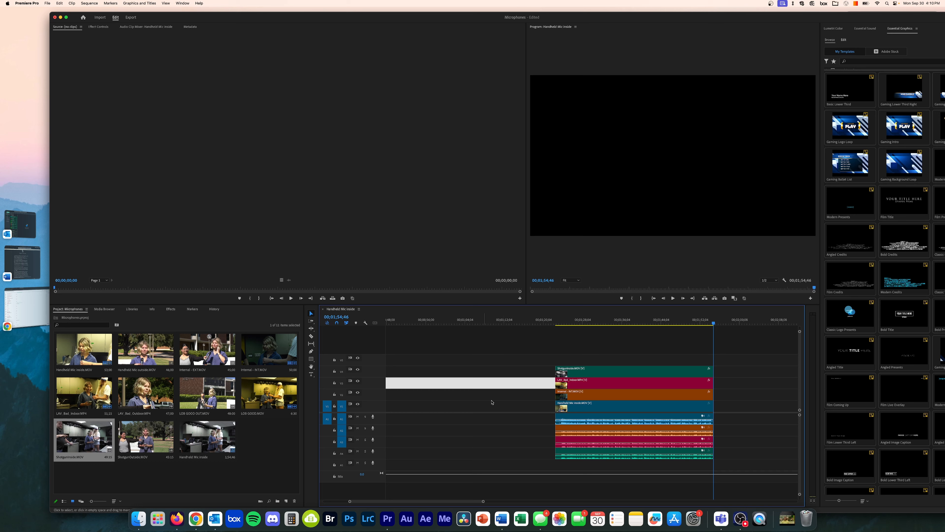
pyautogui.press('Delete')
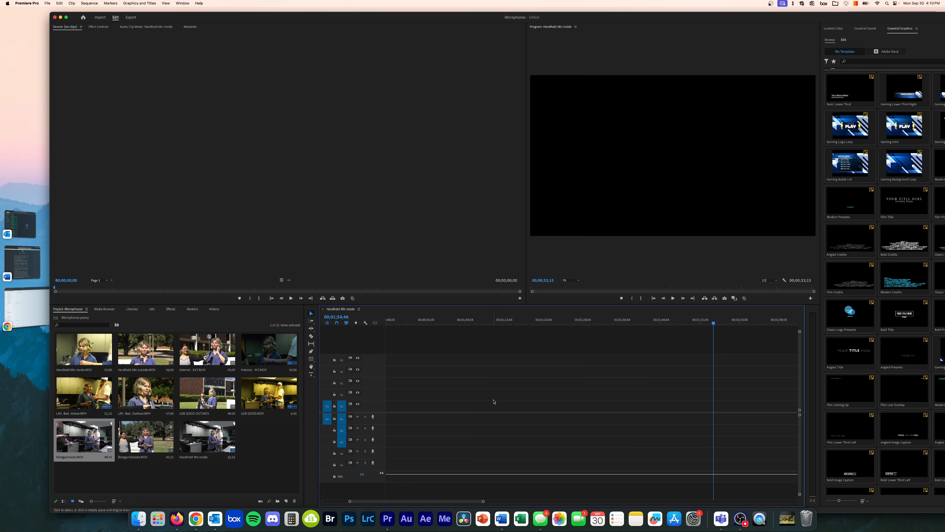
pyautogui.press('\\')
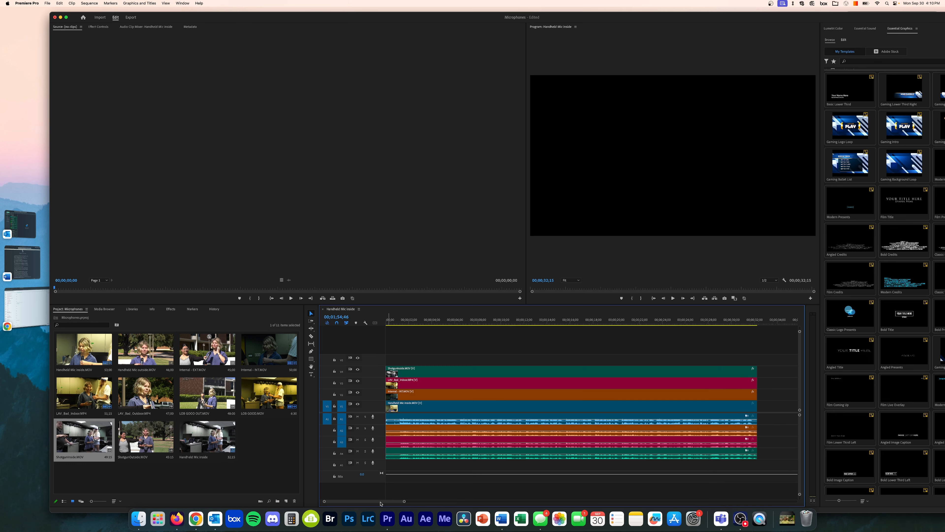
pyautogui.moveTo(404, 500); pyautogui.dragTo(535, 501)
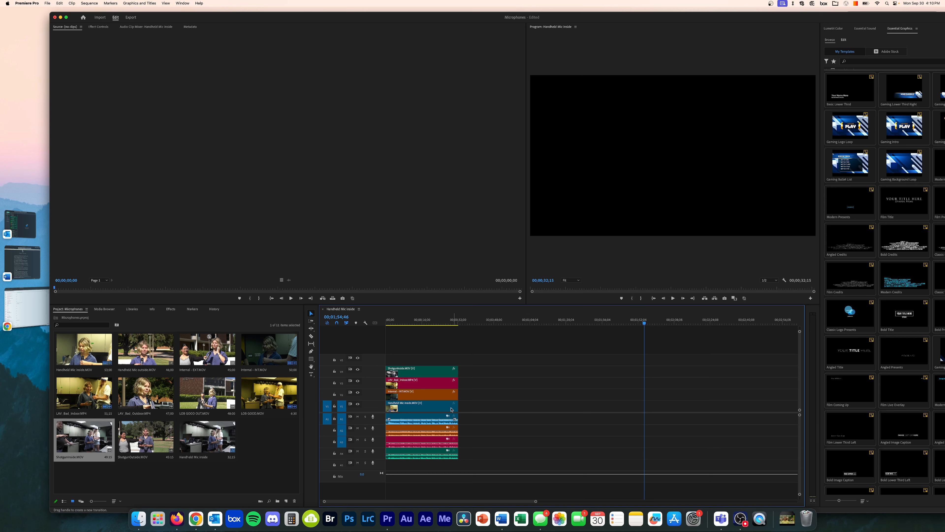
# Step: Play back the opening seconds of the trimmed sequence
pyautogui.click(391, 321)
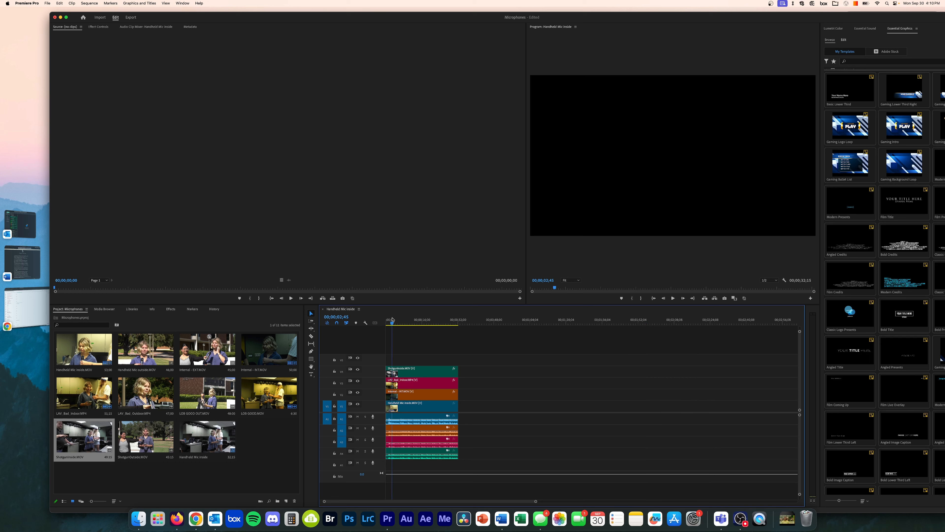
pyautogui.press('space')
pyautogui.press('space')
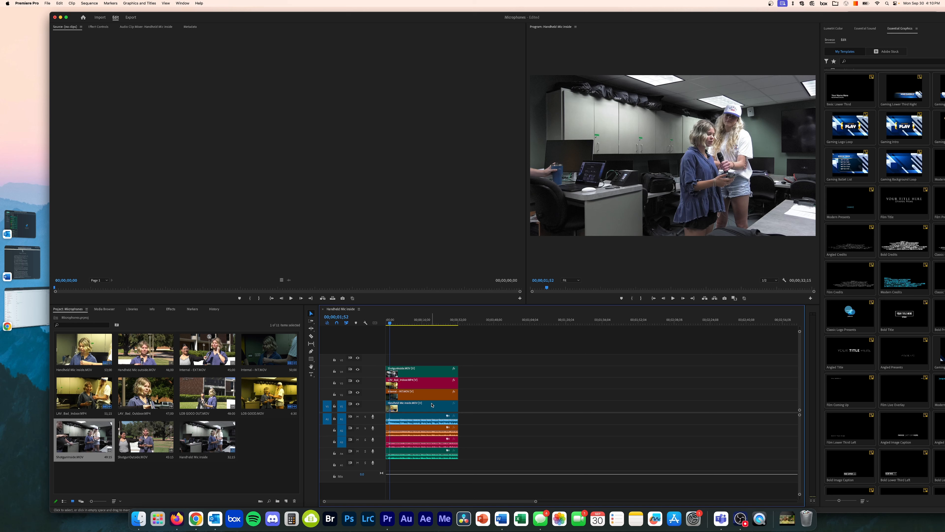
# Step: Play the opening to find the first switch point and trim the start of the Internal - INT clip to 00;00;05;47
pyautogui.press('=')
pyautogui.press('=')
pyautogui.press('=')
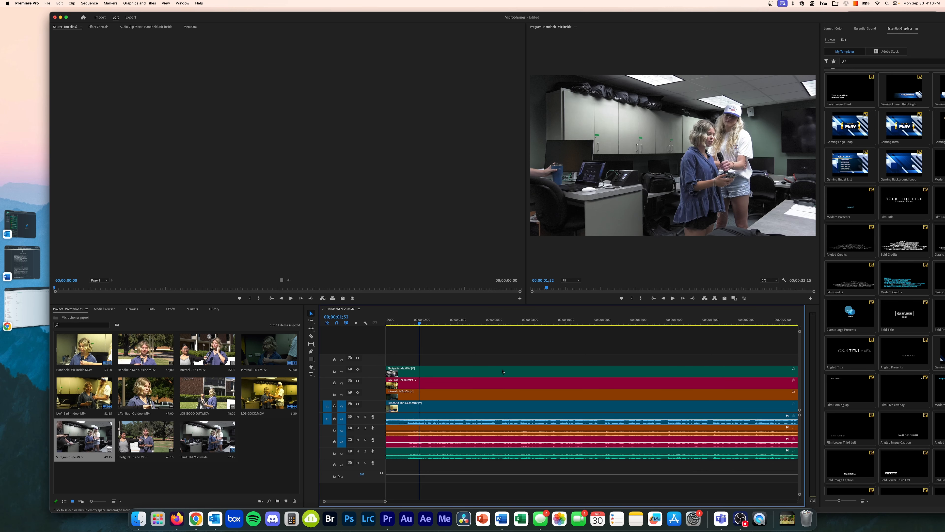
pyautogui.press('-')
pyautogui.press('=')
pyautogui.click(407, 322)
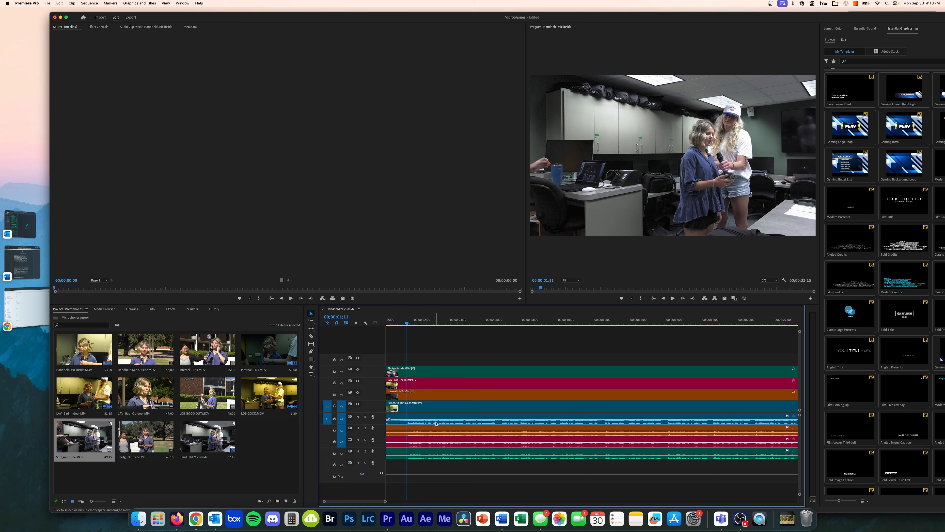
pyautogui.press('space')
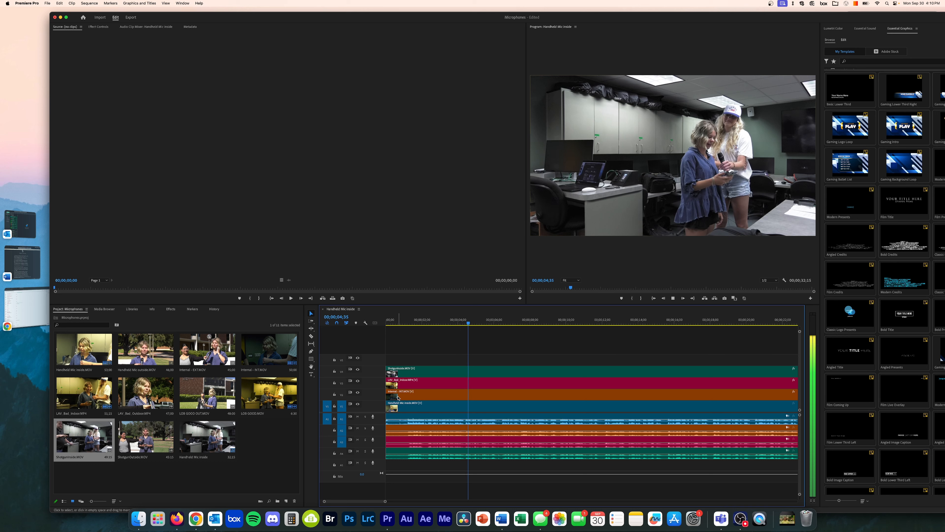
pyautogui.press('space')
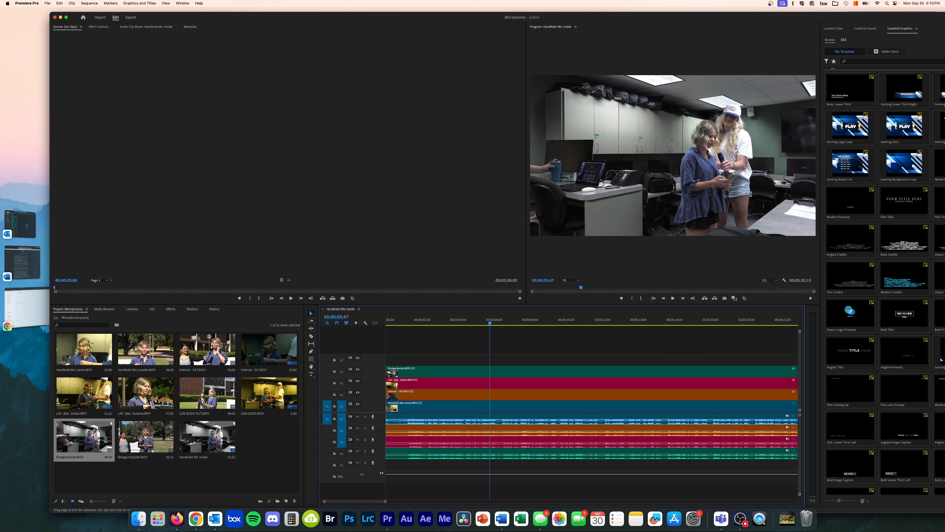
pyautogui.moveTo(387, 395); pyautogui.dragTo(492, 393)
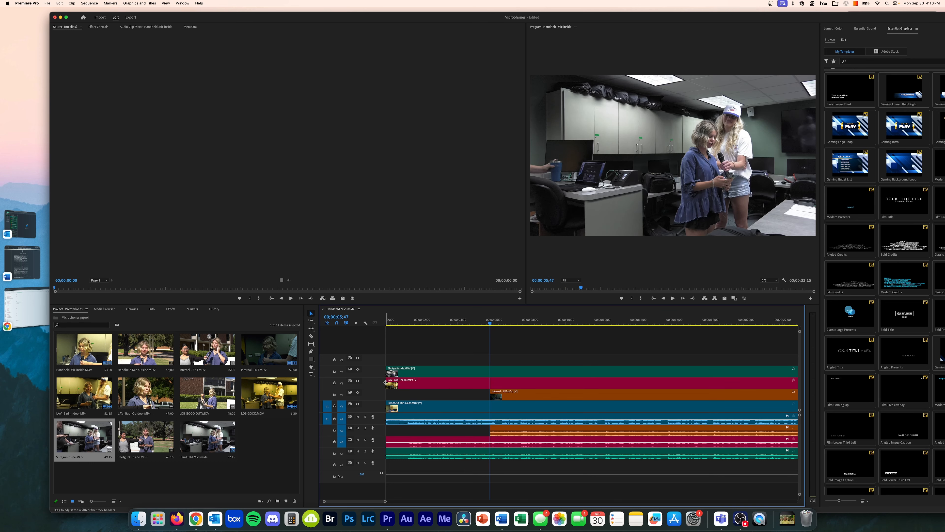
# Step: Trim the starts of the LAV_Bad_Indoor and Shotgun Inside clips to 00;00;05;47, play on, and retrim both starts to 00;00;12;22
pyautogui.moveTo(389, 383); pyautogui.dragTo(490, 382)
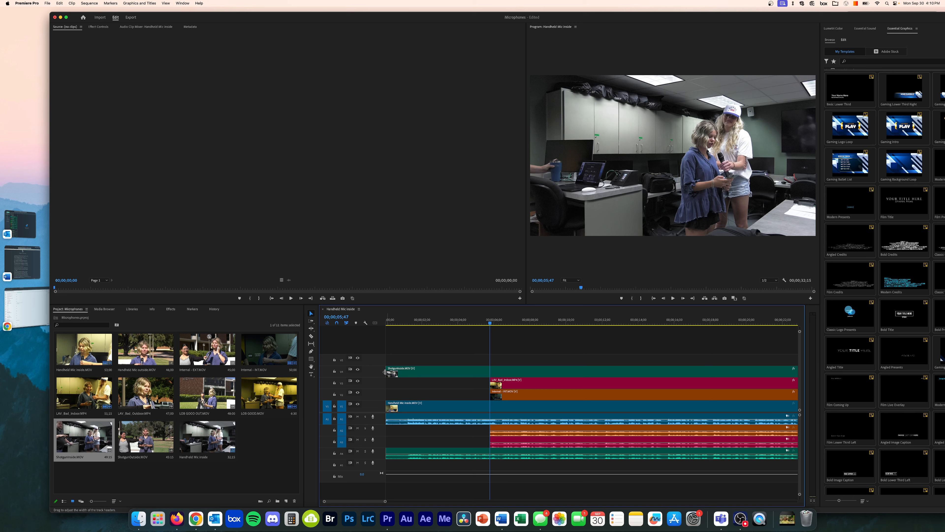
pyautogui.moveTo(387, 371); pyautogui.dragTo(489, 370)
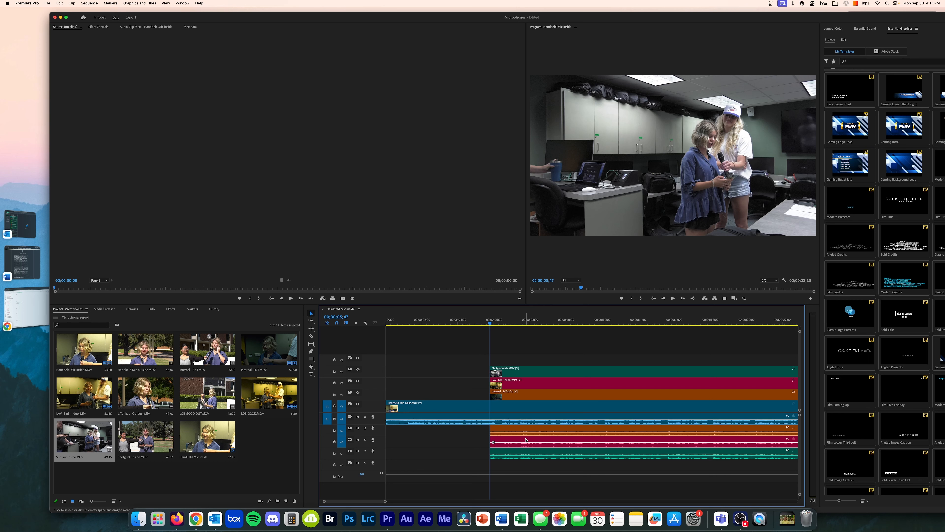
pyautogui.press('space')
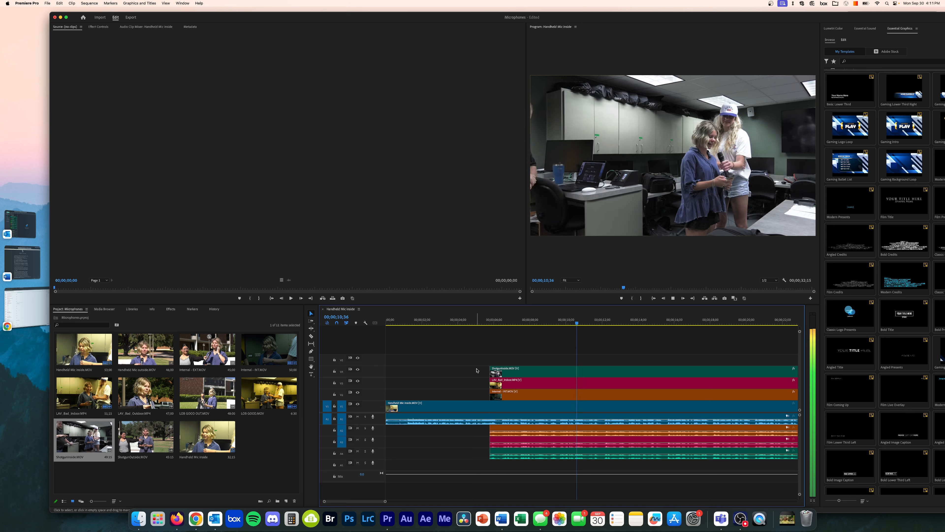
pyautogui.press('space')
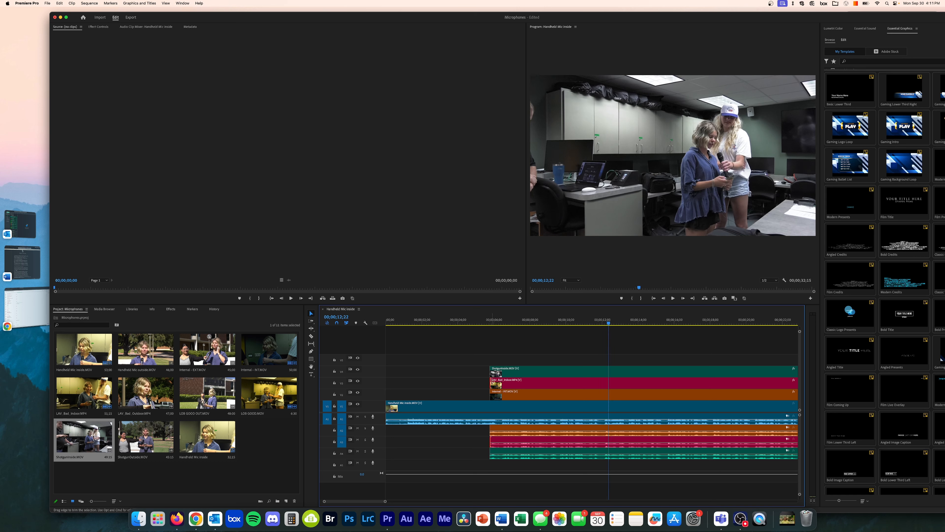
pyautogui.moveTo(490, 383); pyautogui.dragTo(610, 383)
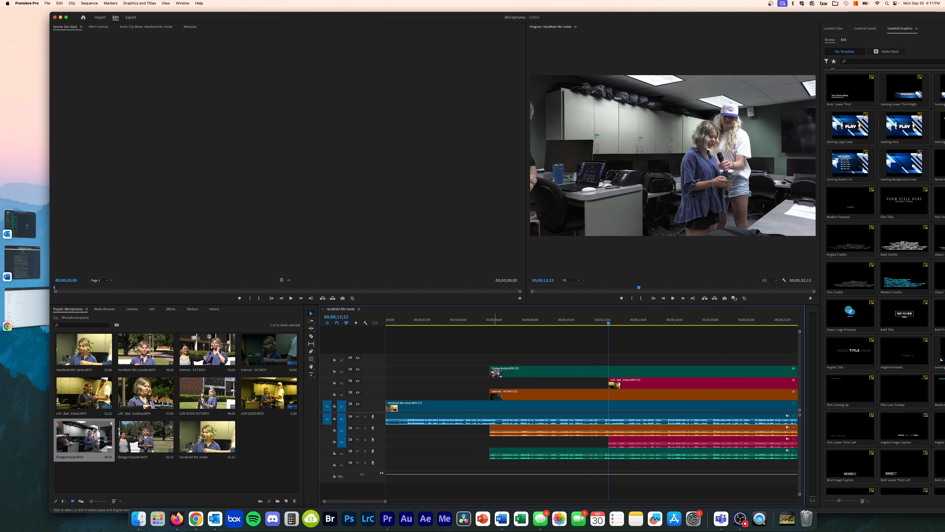
pyautogui.moveTo(491, 370); pyautogui.dragTo(609, 371)
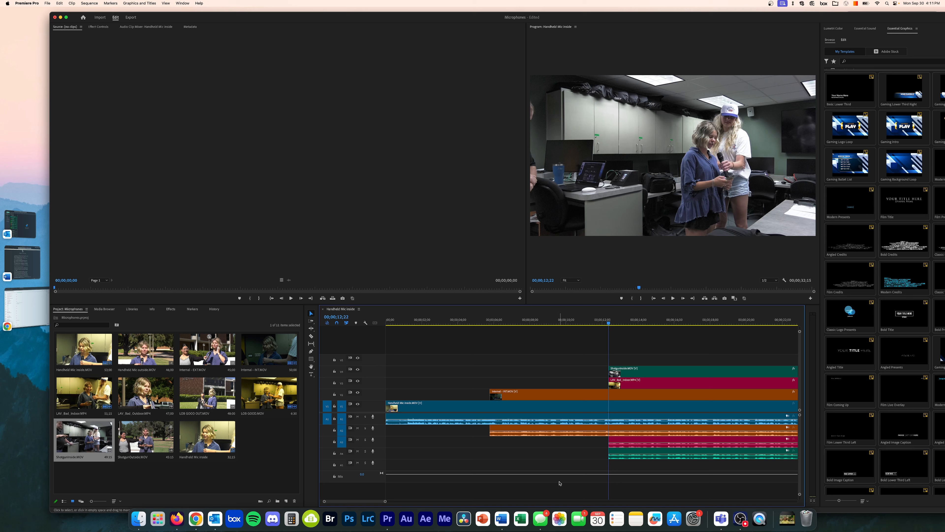
# Step: Trim the Shotgun Inside clip's start to about 21 seconds and end the Handheld, Internal and LAV clips where the next one begins
pyautogui.moveTo(387, 505); pyautogui.dragTo(418, 506)
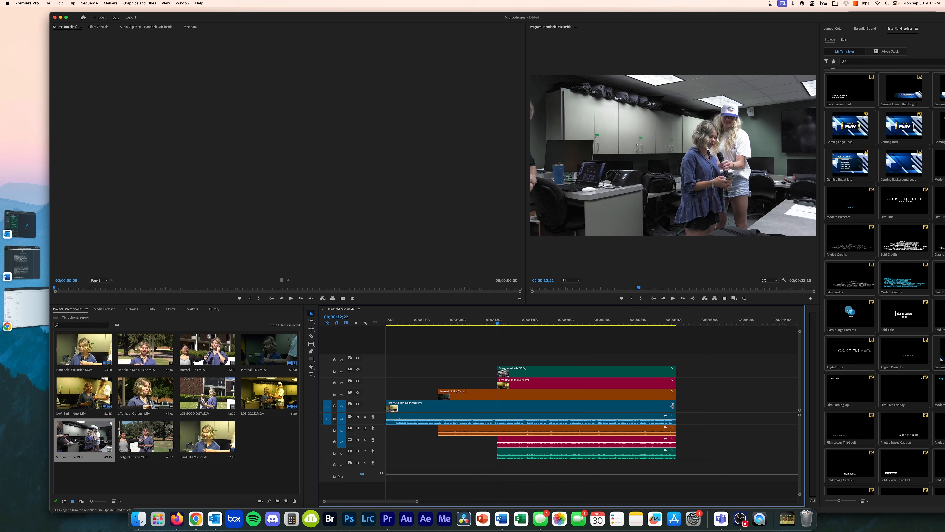
pyautogui.moveTo(673, 406); pyautogui.dragTo(432, 412)
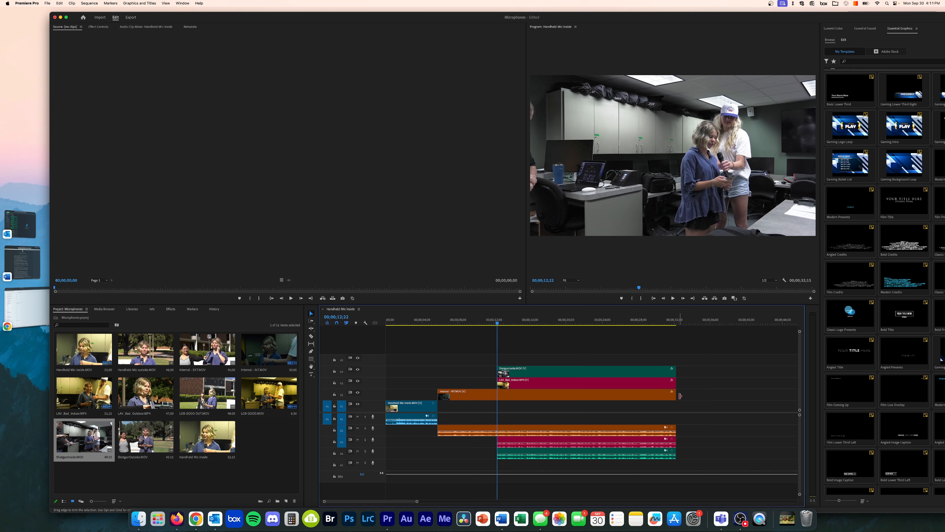
pyautogui.moveTo(677, 395); pyautogui.dragTo(498, 397)
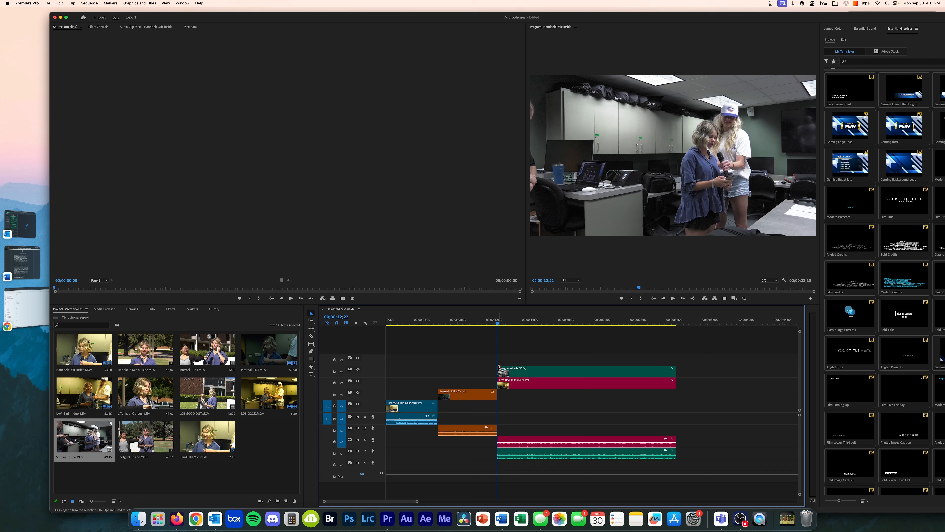
pyautogui.moveTo(498, 368); pyautogui.dragTo(579, 368)
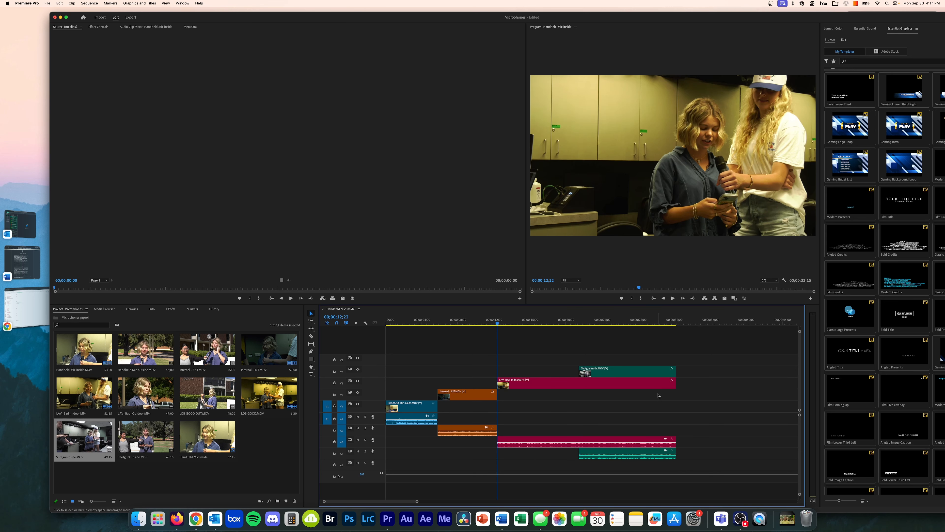
pyautogui.moveTo(676, 383); pyautogui.dragTo(579, 384)
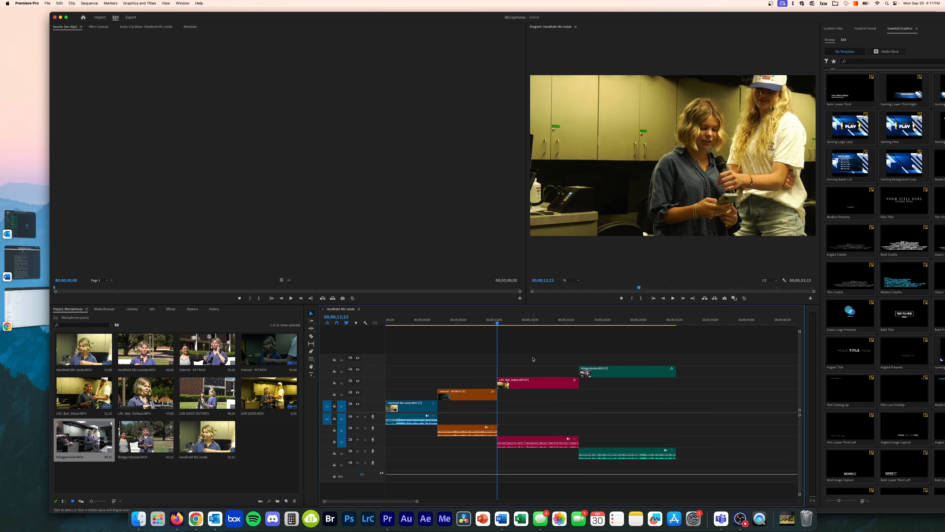
# Step: Check a frame within each of the four staggered clips
pyautogui.click(404, 321)
pyautogui.click(458, 322)
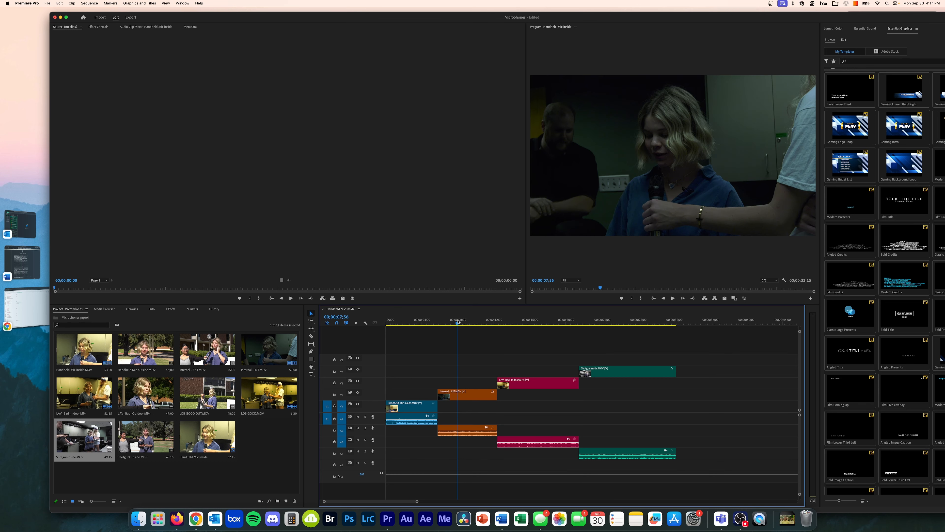
pyautogui.click(525, 321)
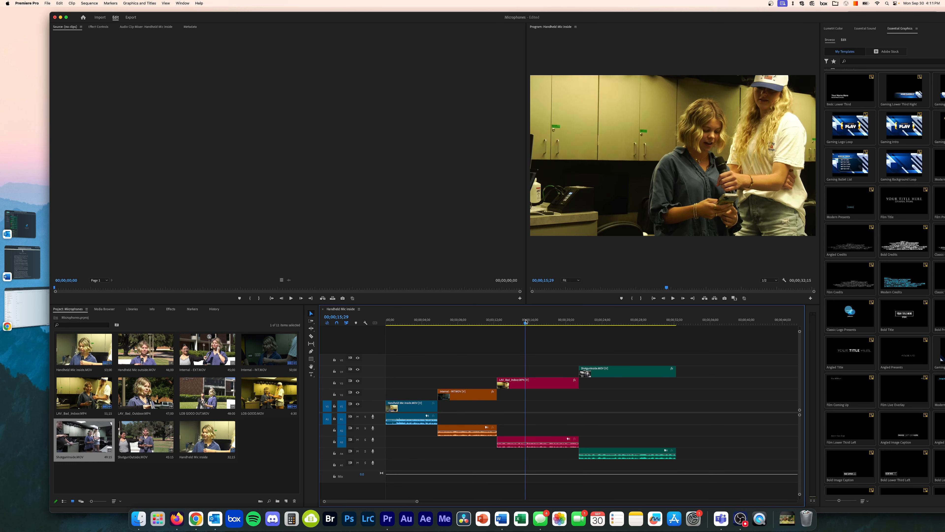
pyautogui.click(616, 321)
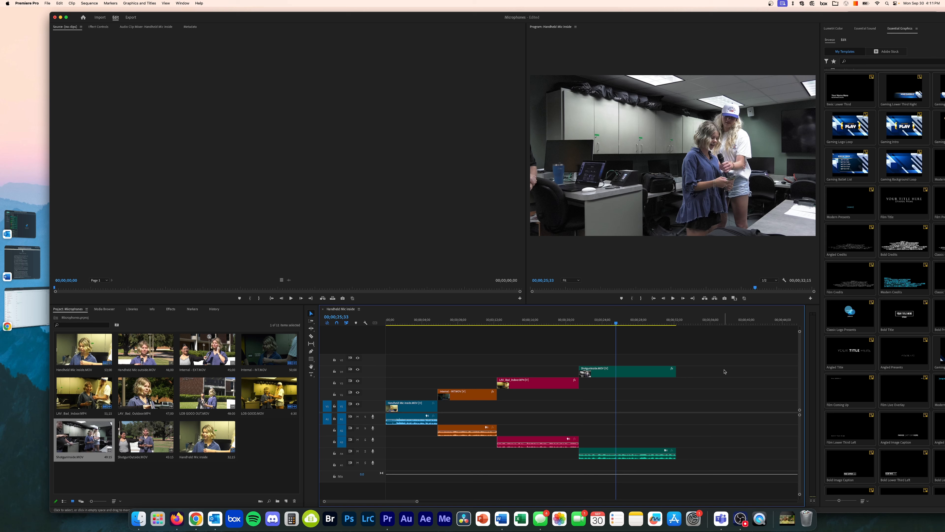
# Step: Move the video of the Internal, LAV and Shotgun clips down onto the Handheld clip's video track, keeping their timing
pyautogui.press('-')
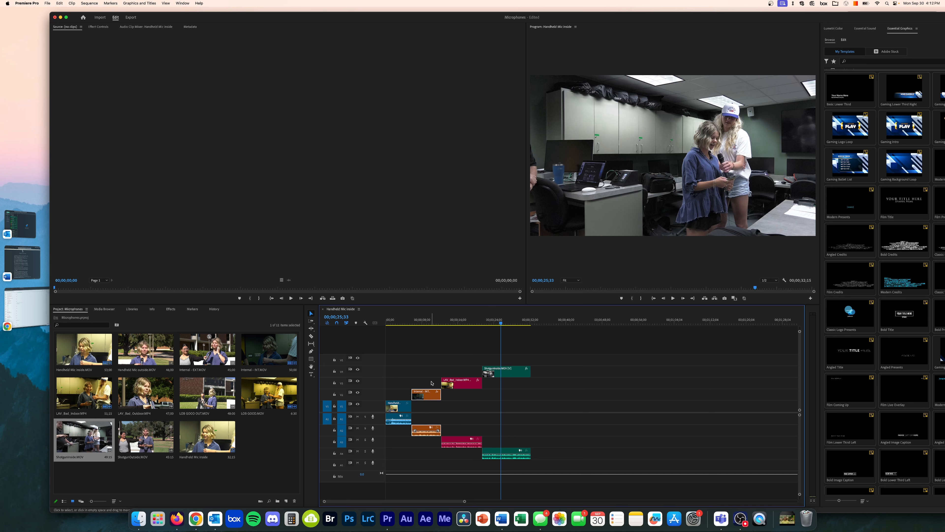
pyautogui.click(429, 360)
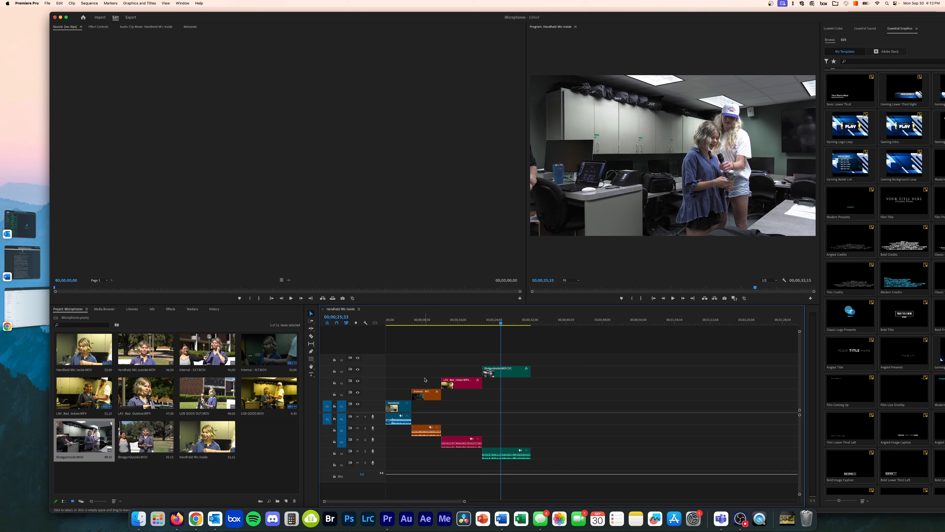
pyautogui.moveTo(431, 398); pyautogui.dragTo(470, 406)
pyautogui.click(468, 386)
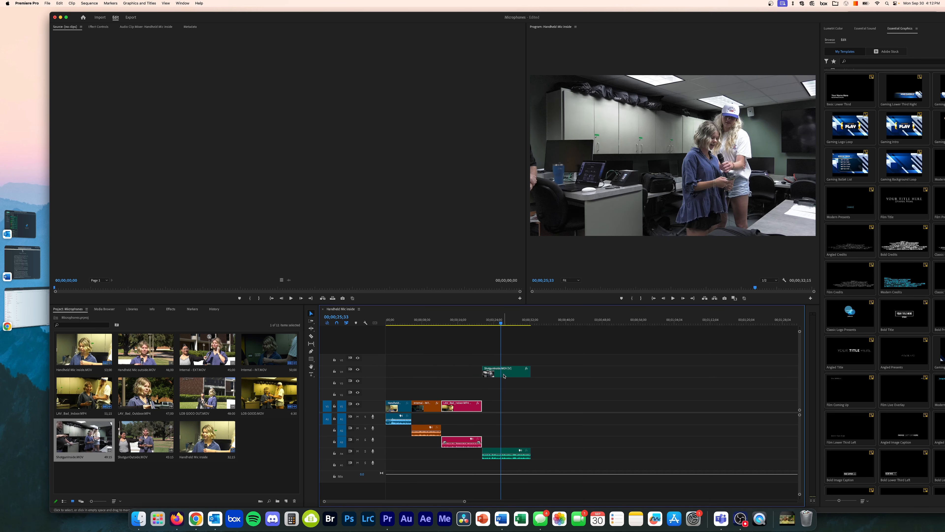
pyautogui.moveTo(504, 376); pyautogui.dragTo(502, 407)
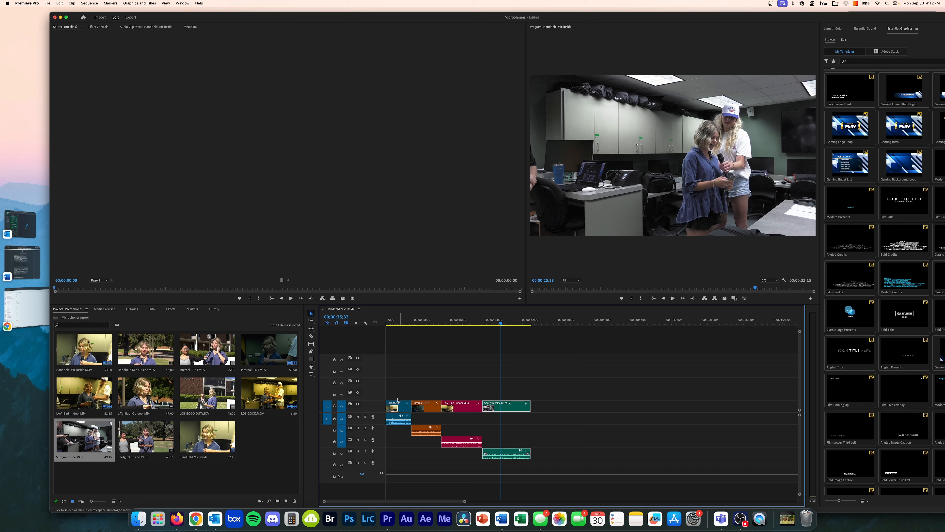
pyautogui.click(547, 411)
# Step: Play the assembled sequence from about 3 seconds and widen the audio meters
pyautogui.click(401, 322)
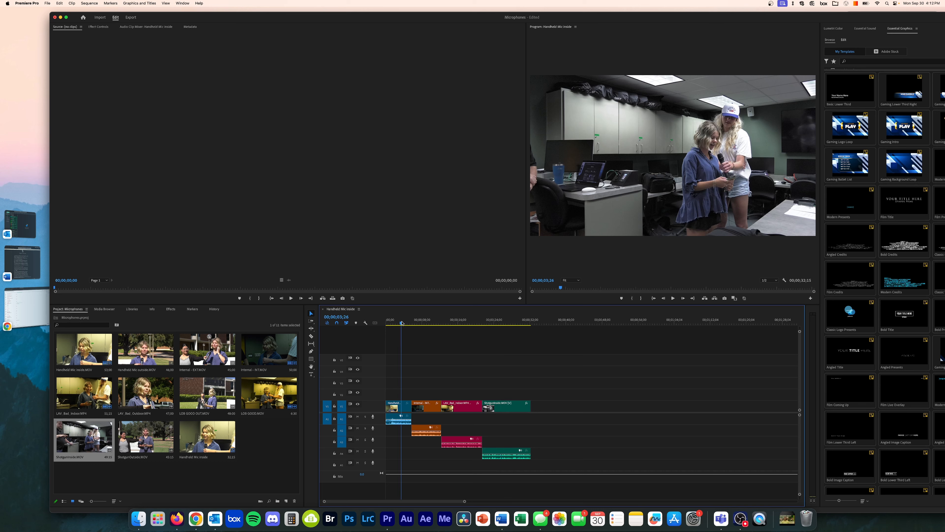
pyautogui.press('space')
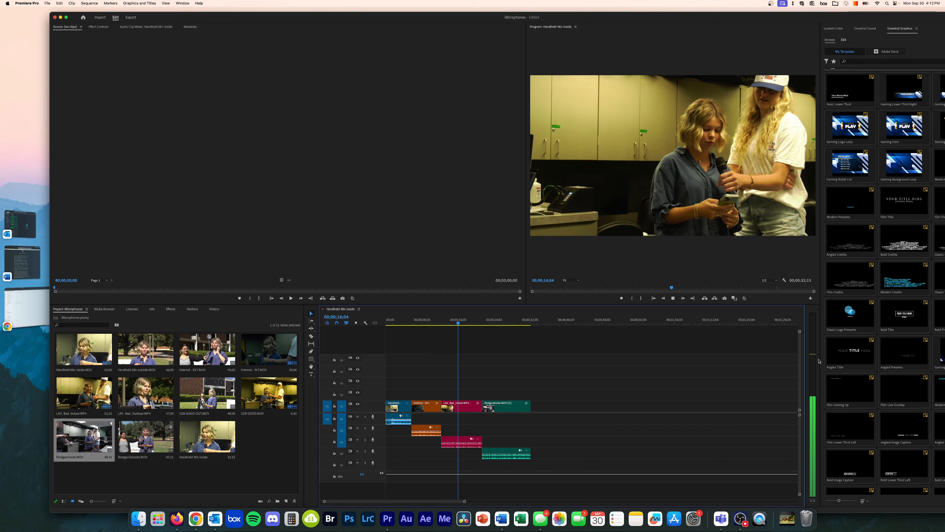
pyautogui.moveTo(821, 360); pyautogui.dragTo(831, 360)
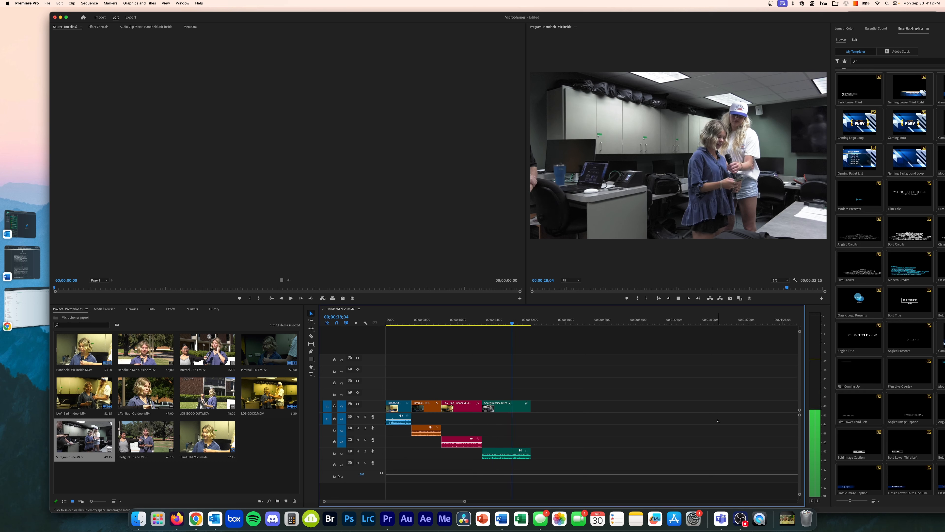
# Step: Check the Internal clip's audio level in playback, adjust its volume, and play it again
pyautogui.click(390, 323)
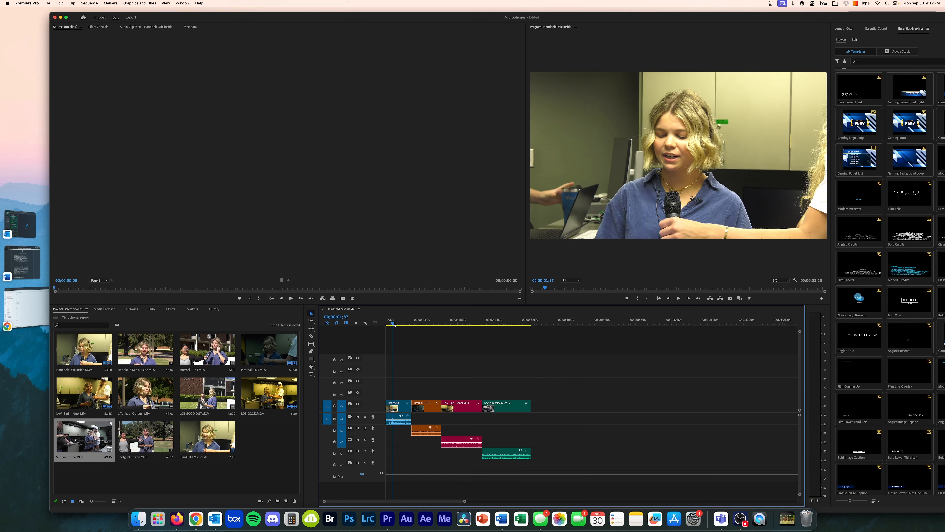
pyautogui.click(426, 322)
pyautogui.press('space')
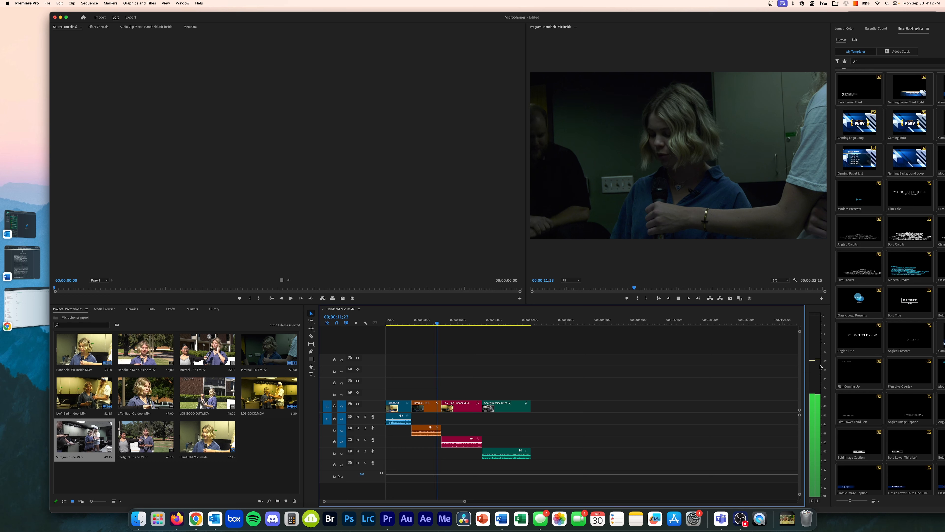
pyautogui.press('space')
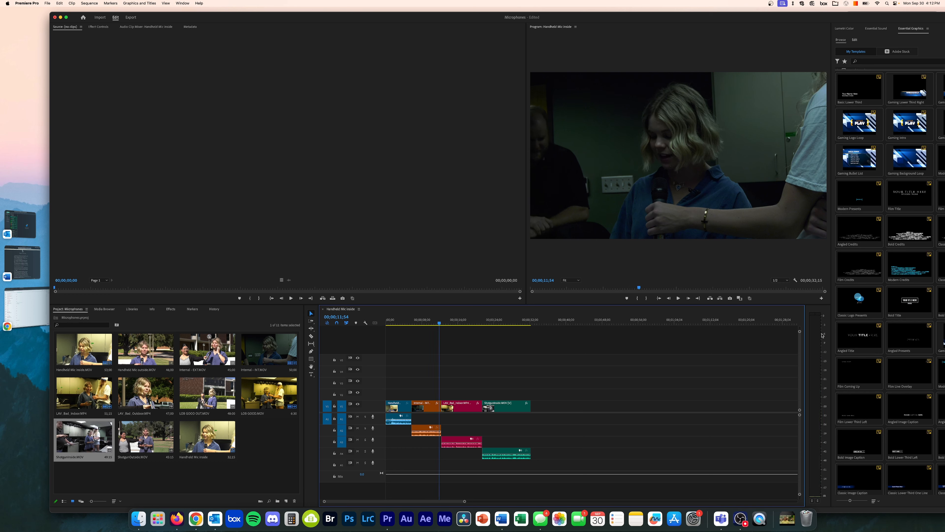
pyautogui.click(422, 431)
pyautogui.moveTo(426, 427); pyautogui.dragTo(426, 429)
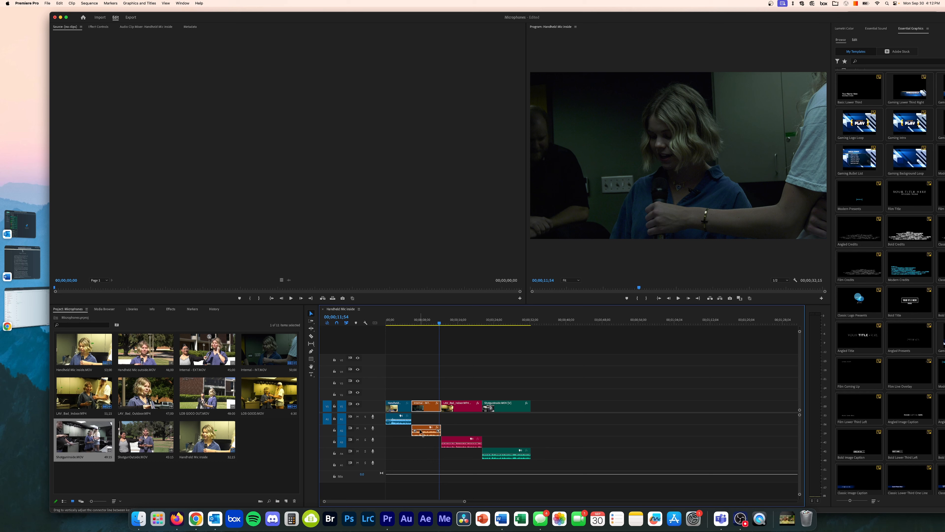
pyautogui.click(418, 321)
pyautogui.press('space')
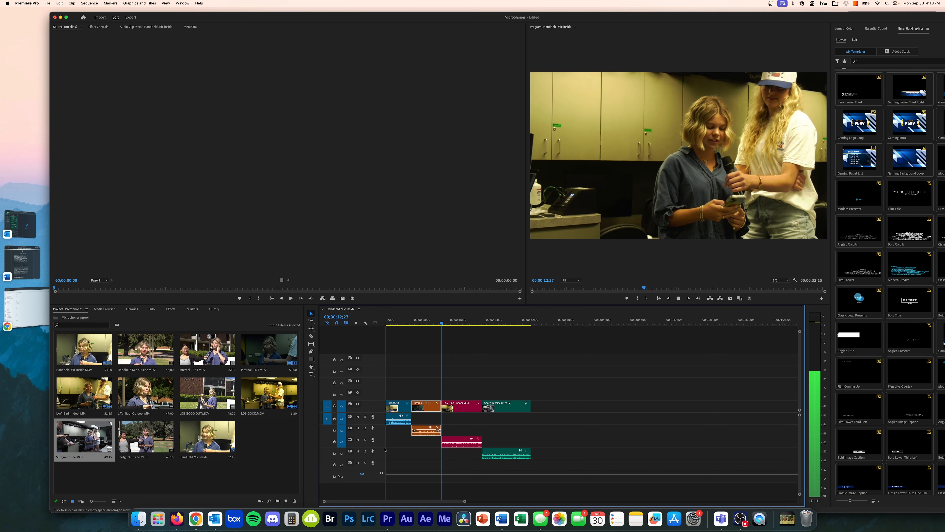
# Step: Make the LAV clip's audio track taller and adjust the clip's volume, checking the level in playback
pyautogui.moveTo(380, 447); pyautogui.dragTo(380, 453)
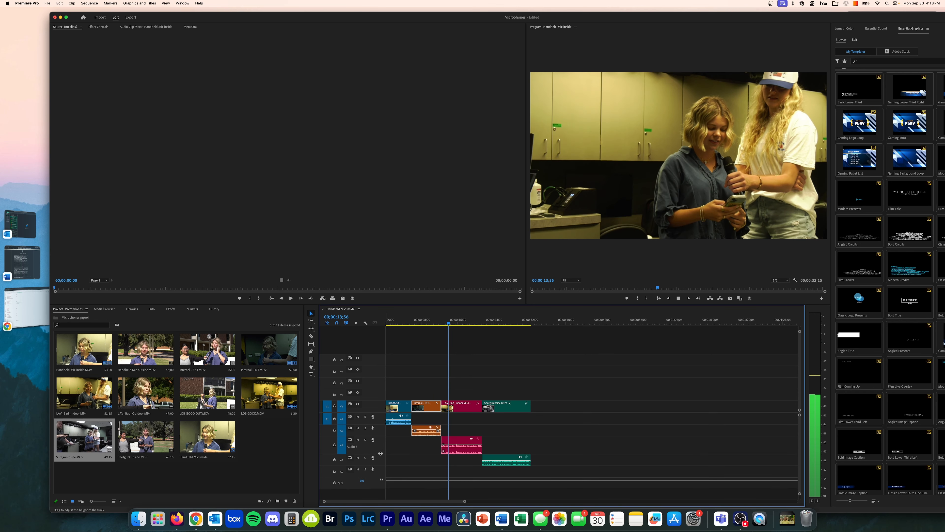
pyautogui.click(461, 444)
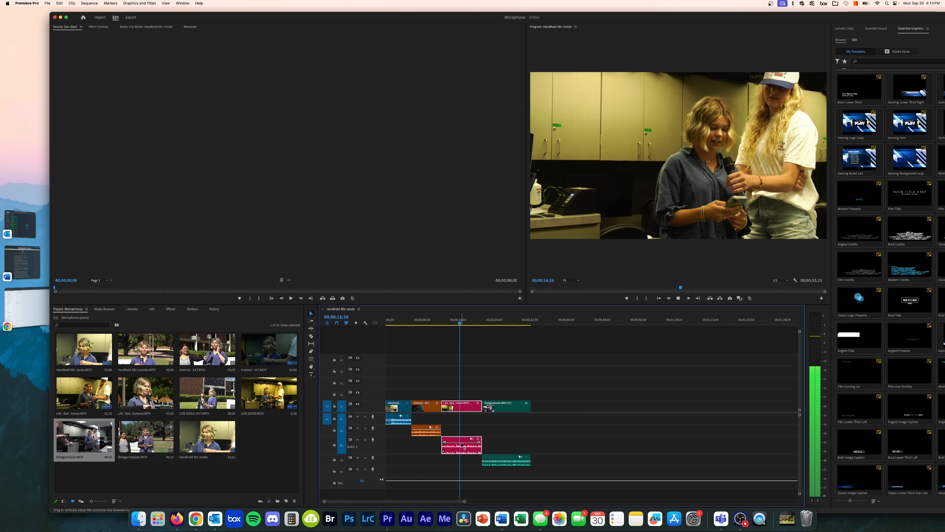
pyautogui.press('space')
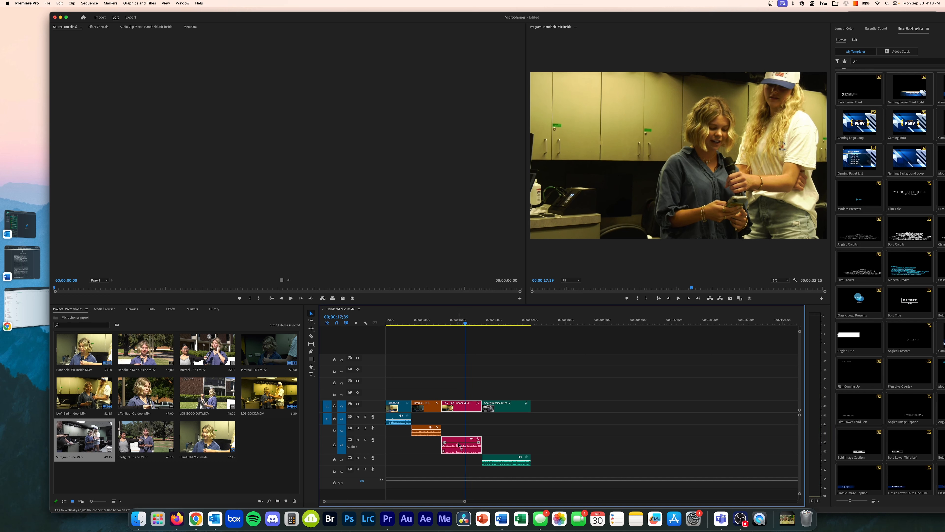
pyautogui.moveTo(460, 445); pyautogui.dragTo(460, 444)
pyautogui.press('space')
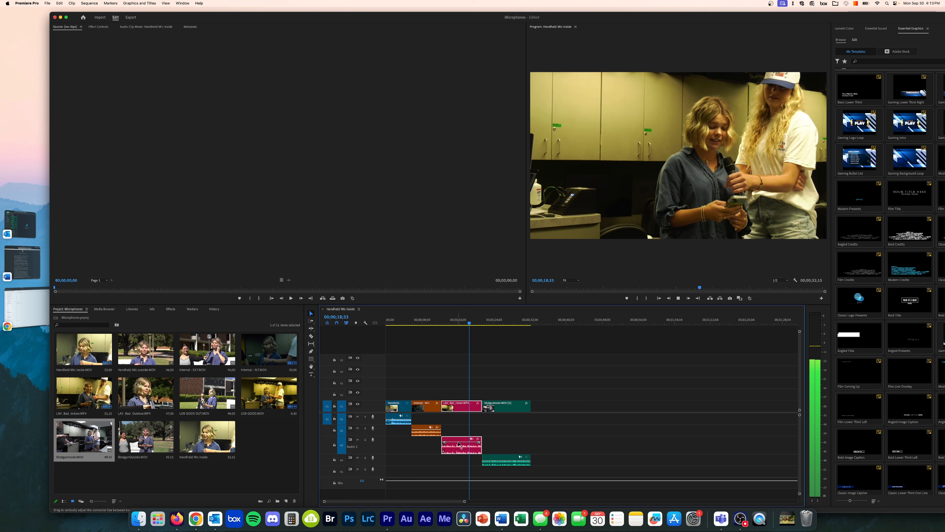
pyautogui.press('space')
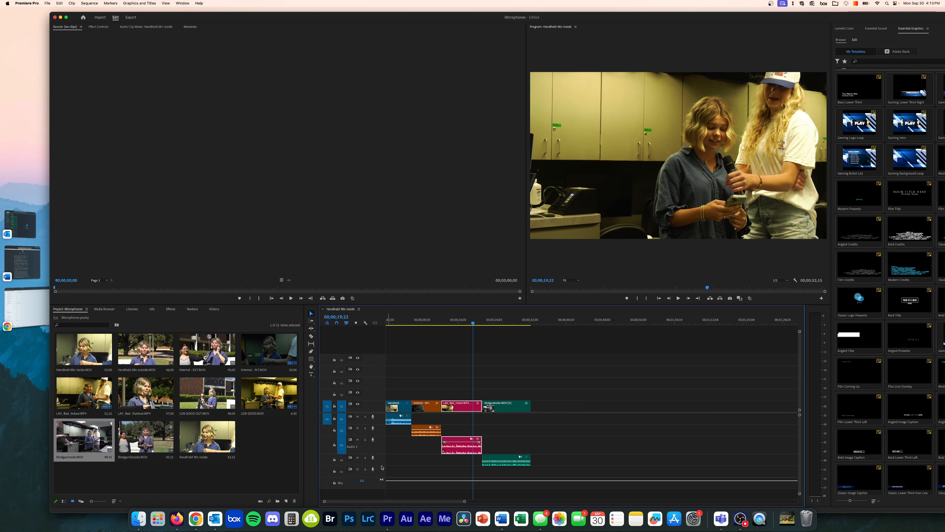
# Step: Expand the Shotgun Inside clip's audio track, adjust the clip's volume, and play it to check the level
pyautogui.doubleClick(381, 463)
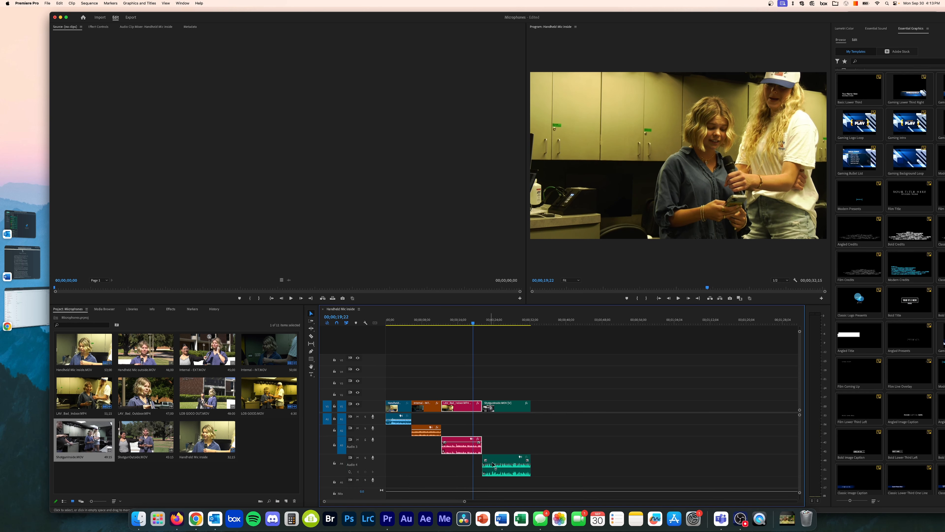
pyautogui.click(497, 466)
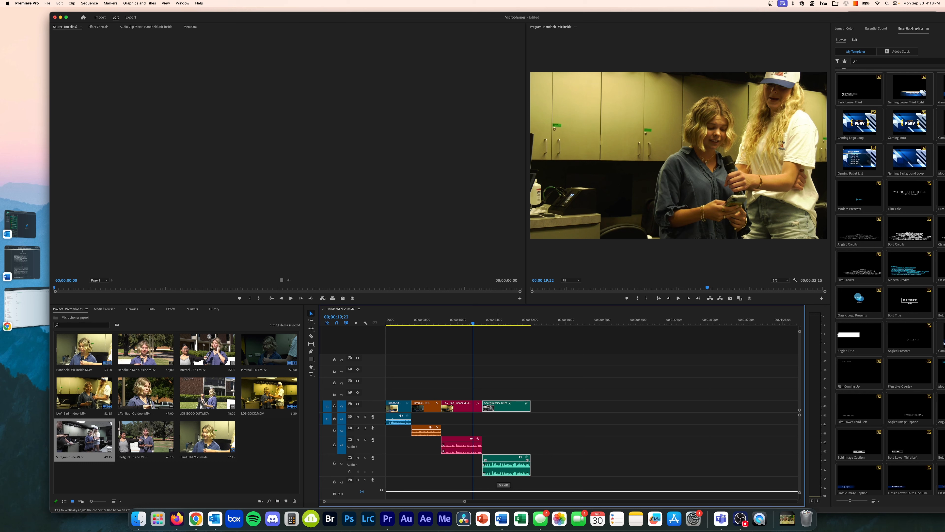
pyautogui.click(488, 323)
pyautogui.press('space')
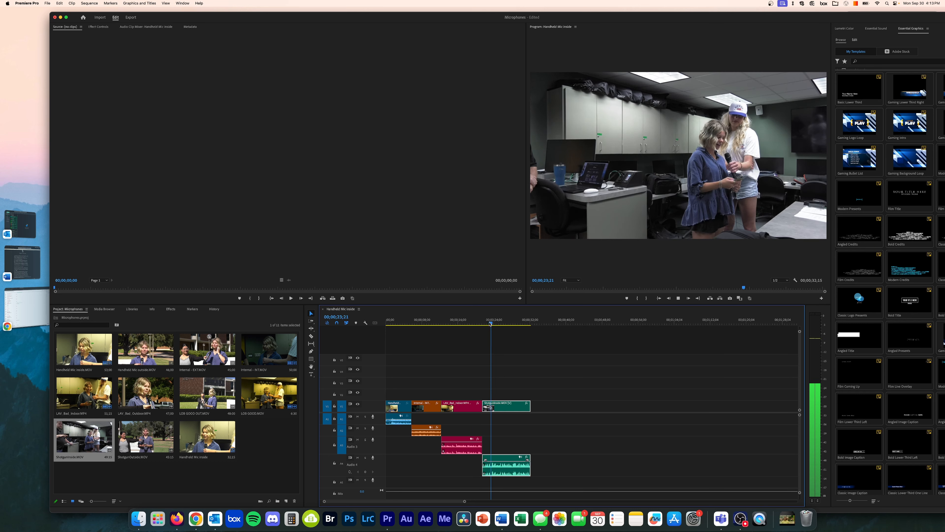
pyautogui.click(541, 367)
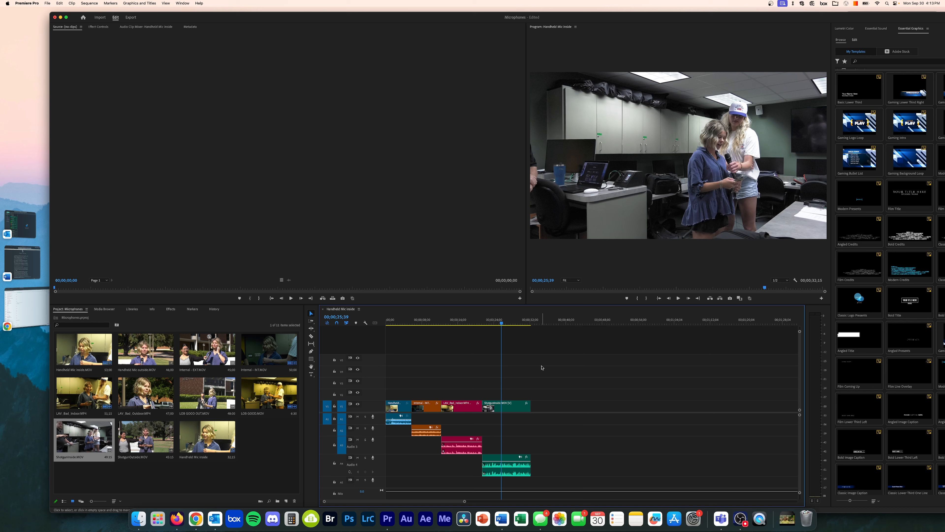
# Step: Preview each microphone clip in the assembled sequence
pyautogui.click(395, 323)
pyautogui.click(423, 321)
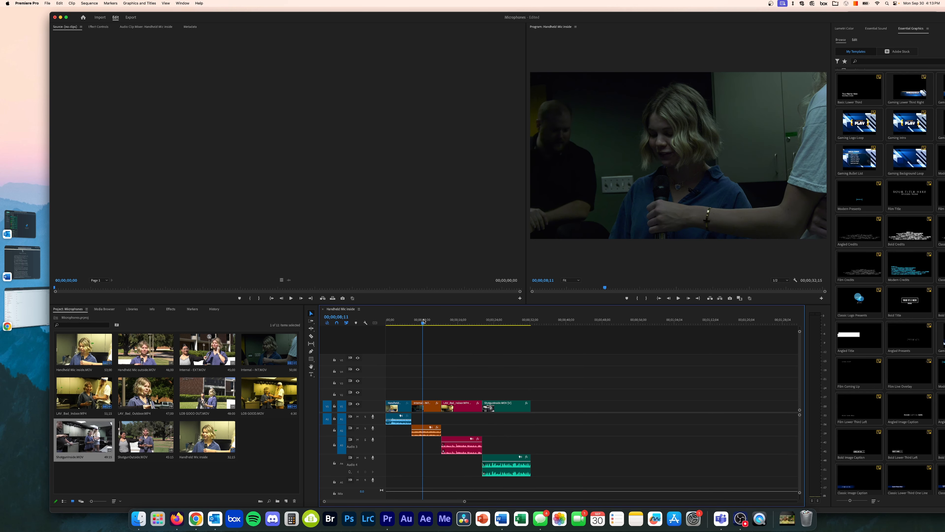
pyautogui.click(465, 322)
pyautogui.click(504, 321)
# Step: Add the title text HANDHELD to the picture over the Handheld clip at about 2 seconds
pyautogui.click(398, 323)
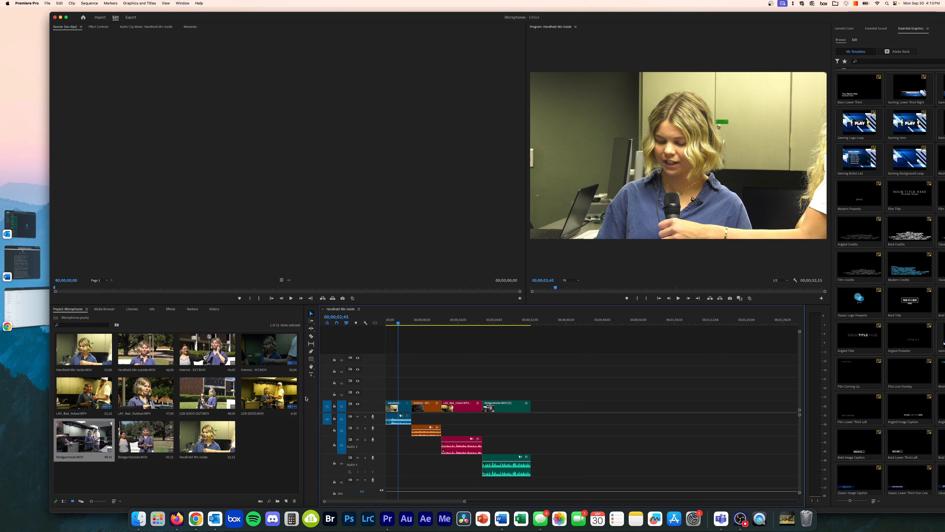
pyautogui.click(311, 374)
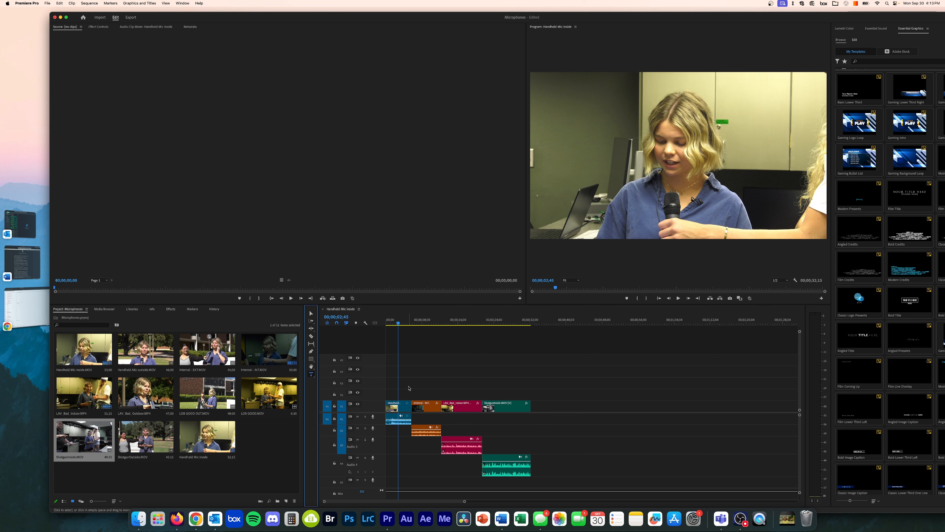
pyautogui.click(575, 222)
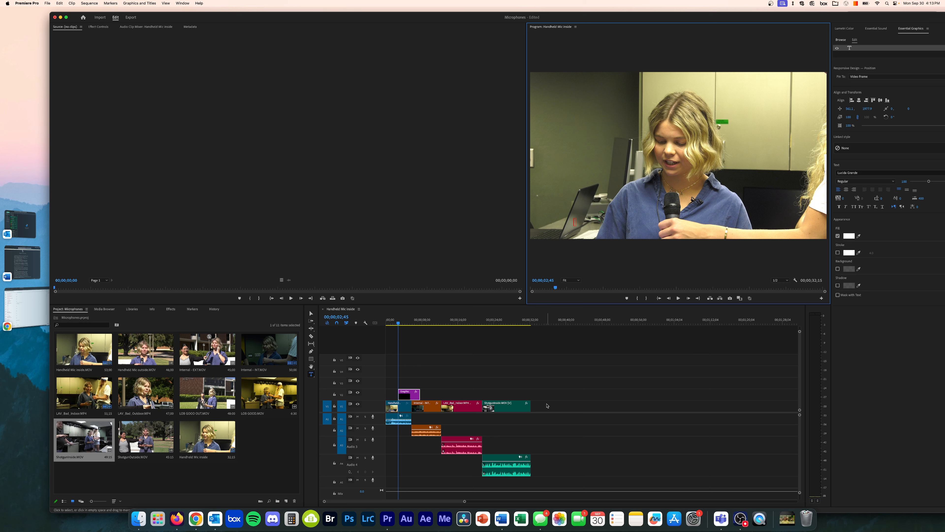
pyautogui.write('HANDHELD')
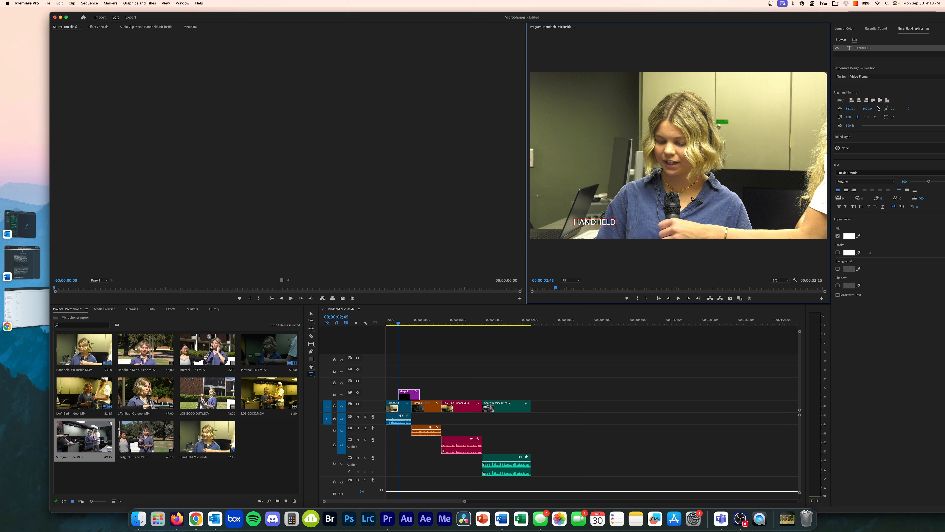
pyautogui.click(907, 63)
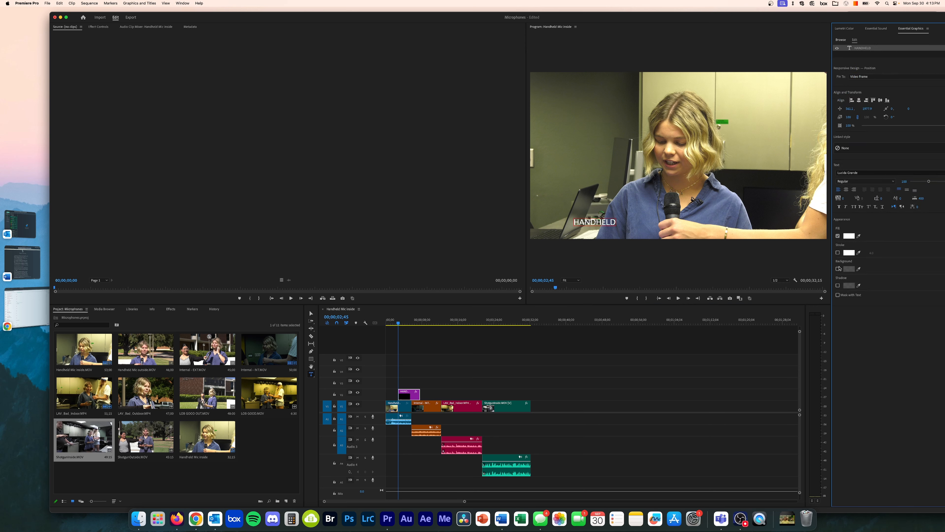
# Step: Give the HANDHELD title a shadow without stroke or background, set it to Bold and enlarge its font size
pyautogui.click(838, 269)
pyautogui.click(838, 253)
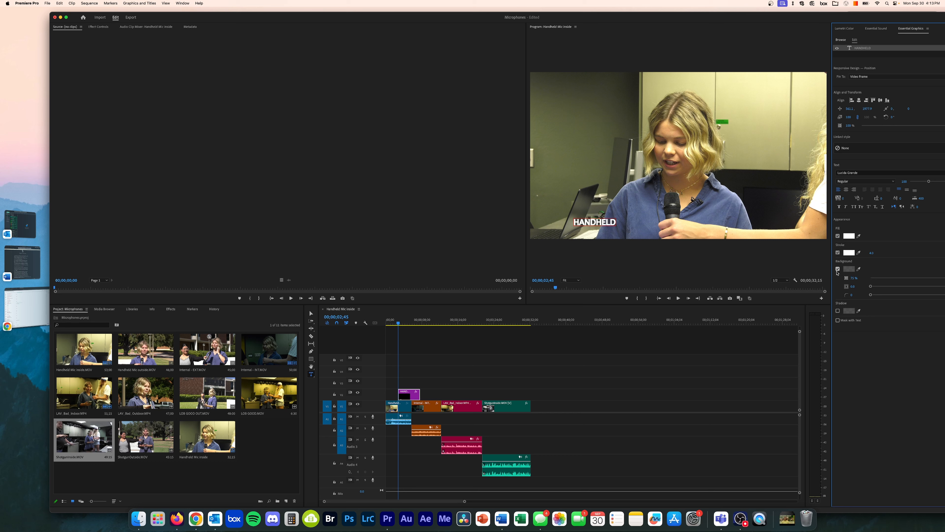
pyautogui.click(838, 268)
pyautogui.click(838, 285)
pyautogui.click(838, 252)
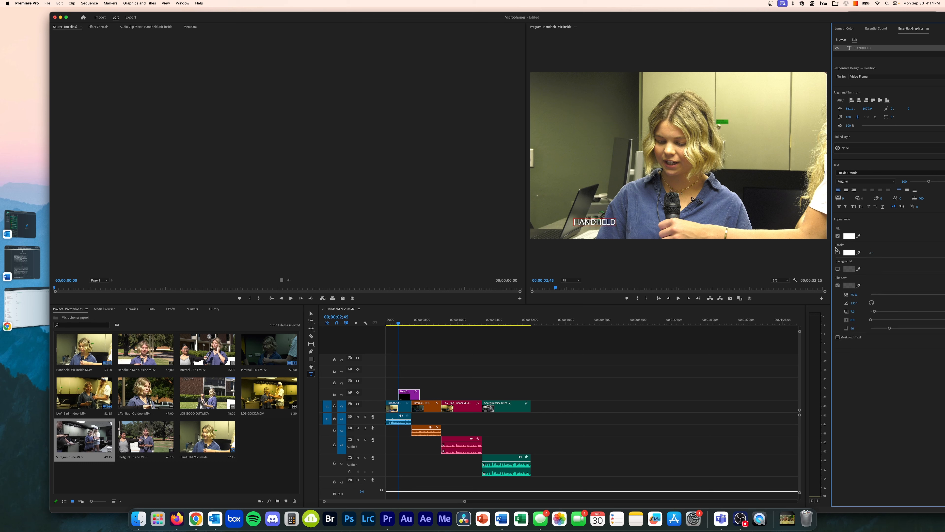
pyautogui.click(879, 181)
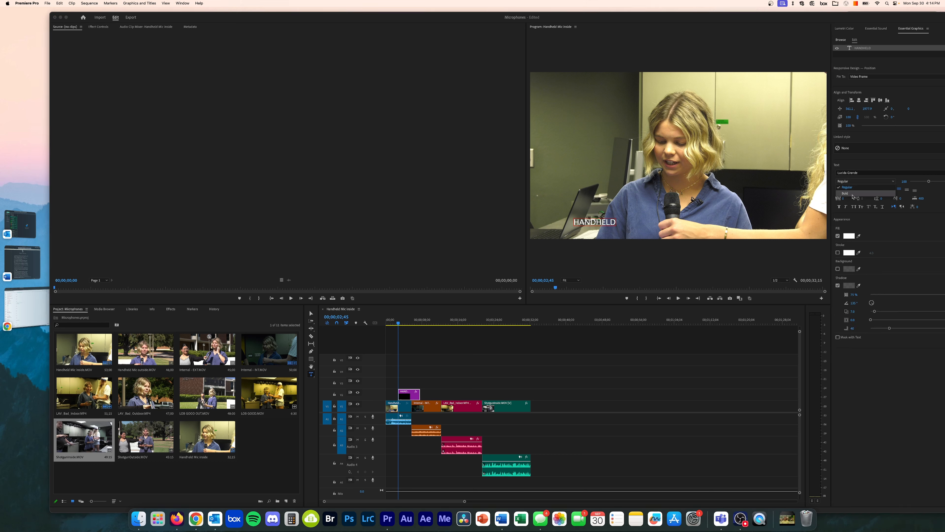
pyautogui.click(854, 193)
pyautogui.moveTo(929, 181); pyautogui.dragTo(944, 183)
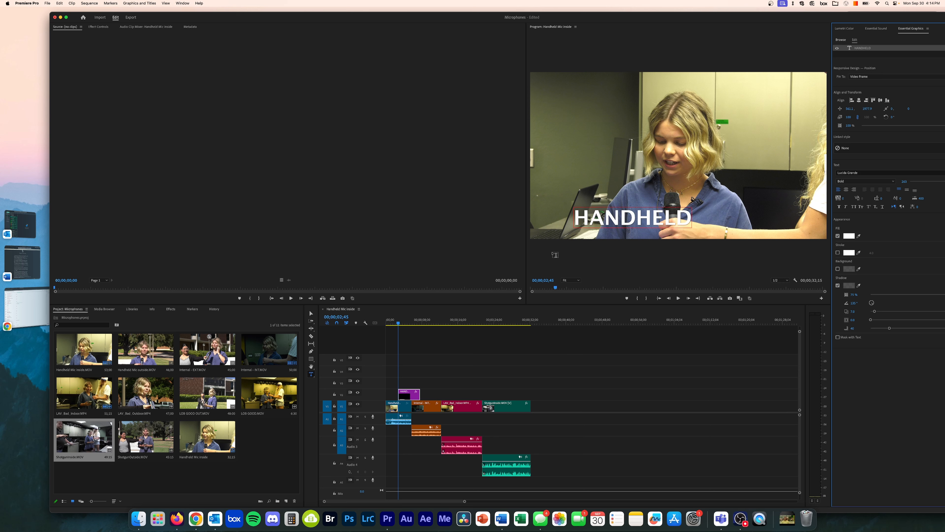
# Step: Move the HANDHELD title to the picture's upper-left corner and fit its title clip to the Handheld clip's span
pyautogui.click(311, 313)
pyautogui.moveTo(634, 219); pyautogui.dragTo(594, 91)
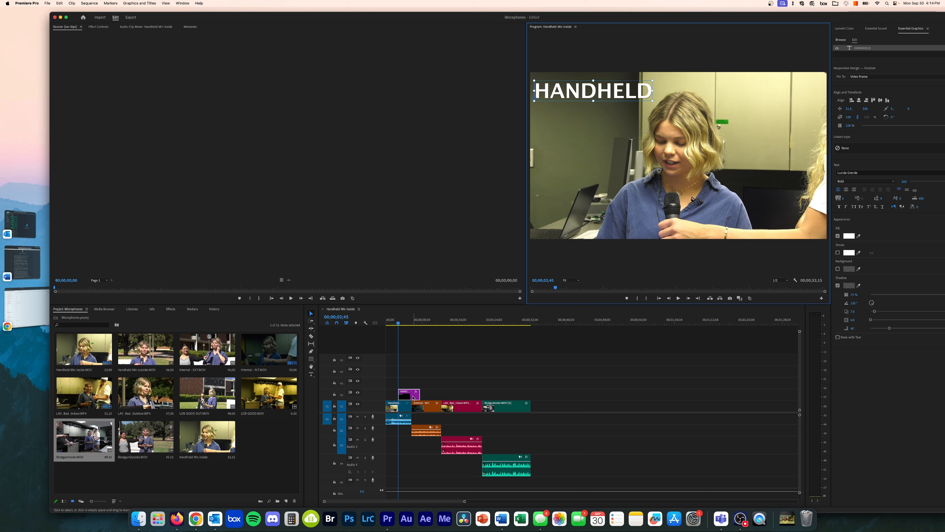
pyautogui.moveTo(413, 397); pyautogui.dragTo(388, 400)
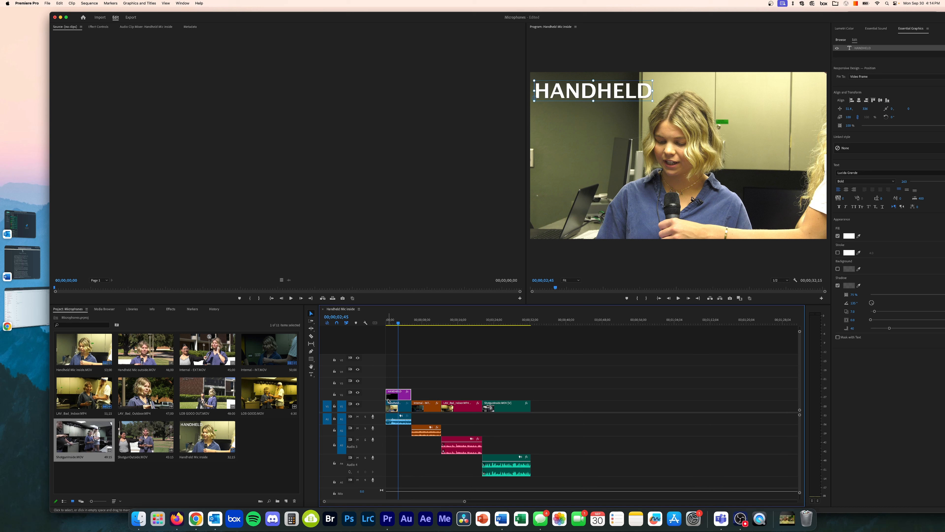
pyautogui.click(428, 334)
pyautogui.moveTo(399, 323); pyautogui.dragTo(414, 348)
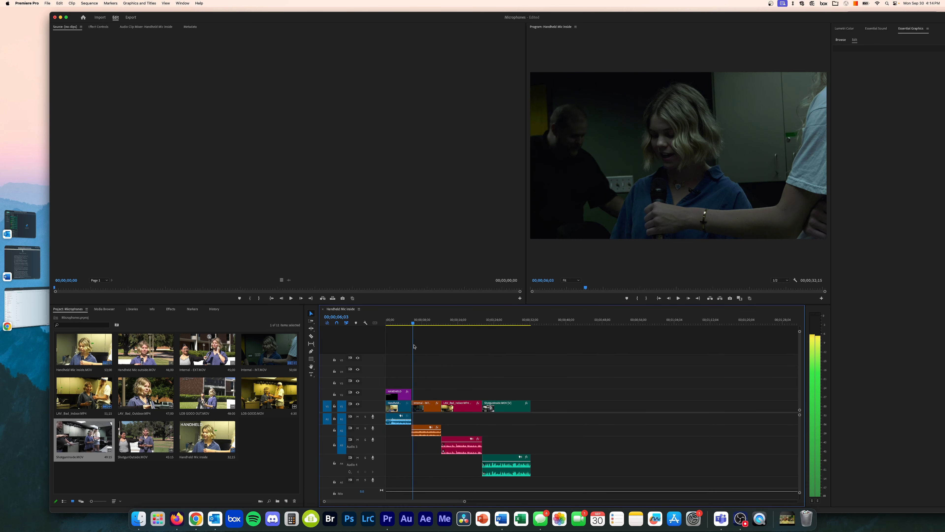
# Step: Duplicate the HANDHELD title clip above the Internal clip and match it to that clip's length
pyautogui.click(395, 395)
pyautogui.press('space')
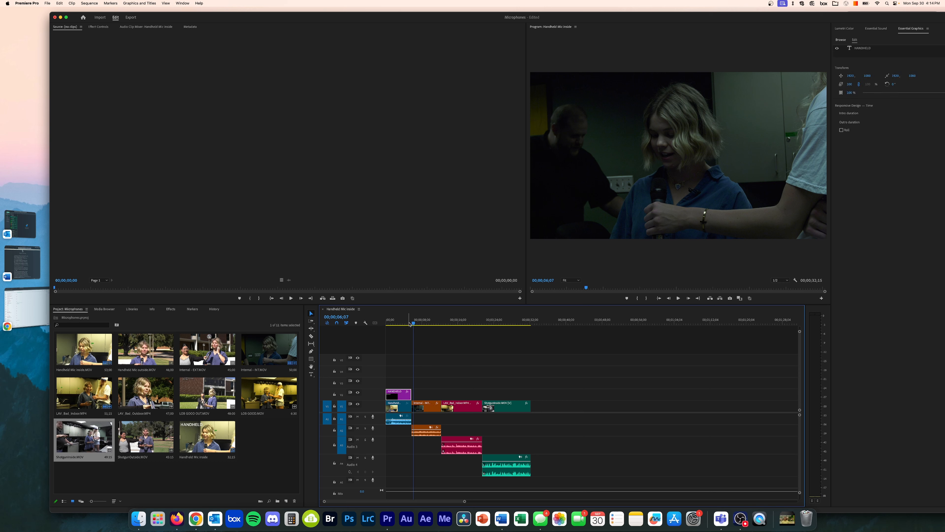
pyautogui.click(404, 394)
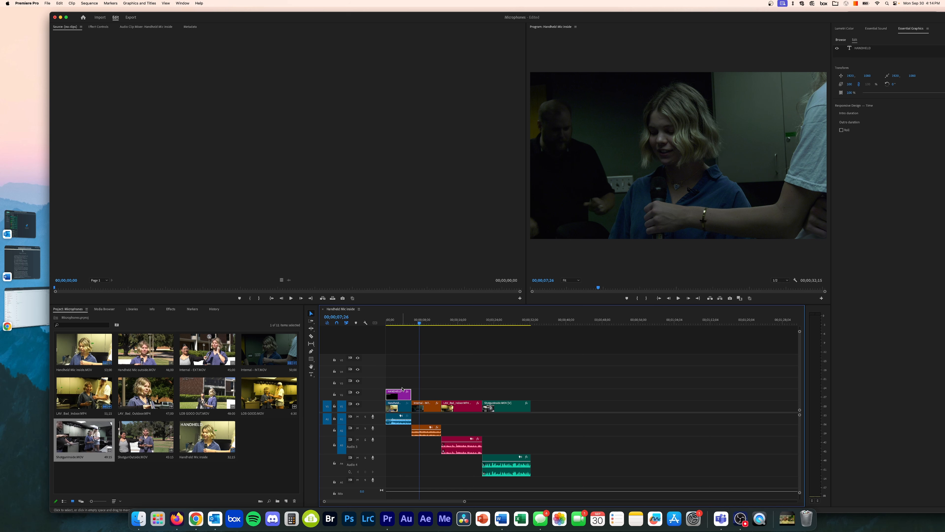
pyautogui.moveTo(399, 394); pyautogui.dragTo(440, 393)
pyautogui.click(430, 397)
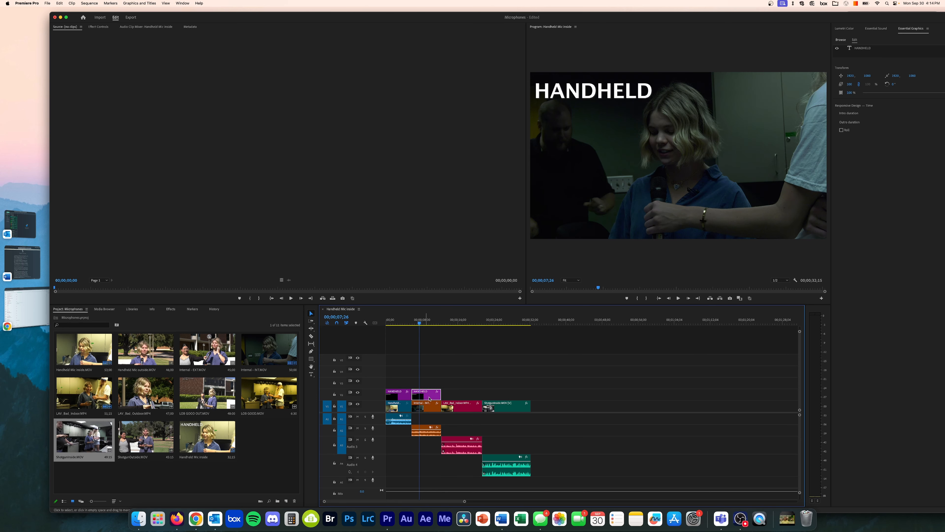
# Step: Replace the duplicated title's text with INTERNAL MIC
pyautogui.click(869, 49)
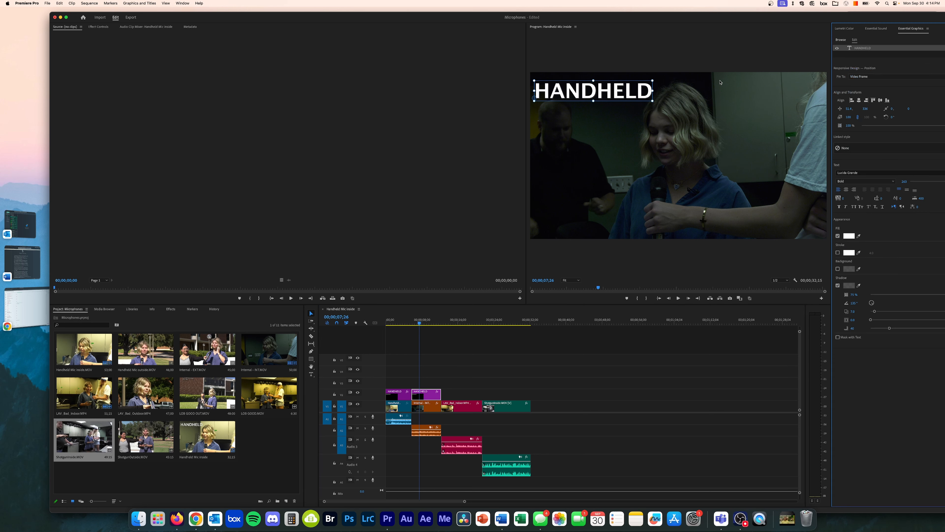
pyautogui.click(311, 374)
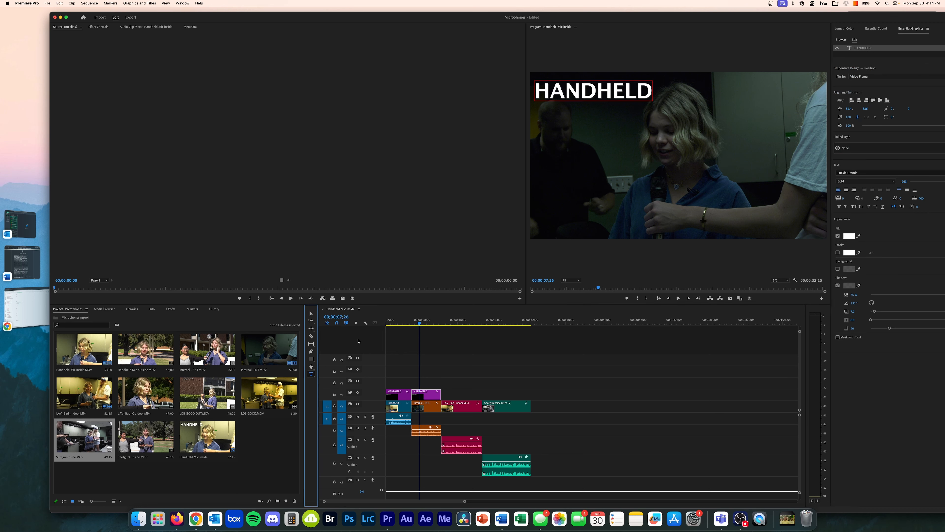
pyautogui.moveTo(649, 93); pyautogui.dragTo(485, 98)
pyautogui.write('interna')
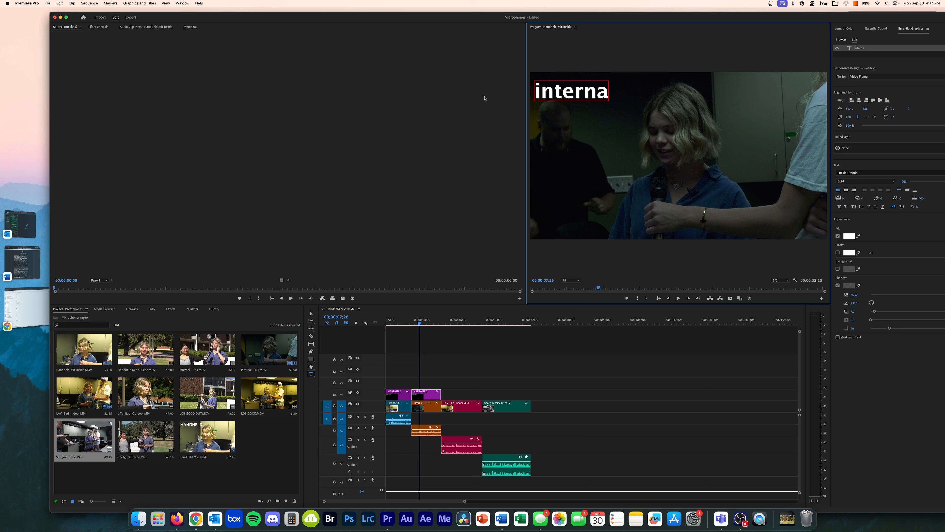
pyautogui.press('BackSpace')
pyautogui.press('BackSpace')
pyautogui.press('BackSpace')
pyautogui.press('BackSpace')
pyautogui.press('BackSpace')
pyautogui.press('BackSpace')
pyautogui.press('BackSpace')
pyautogui.write('INTERNAL MIC')
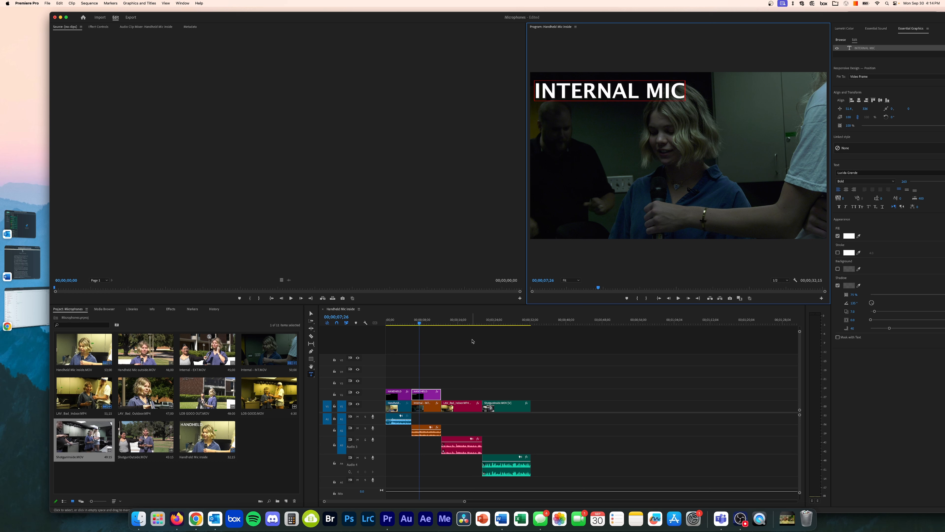
pyautogui.click(472, 361)
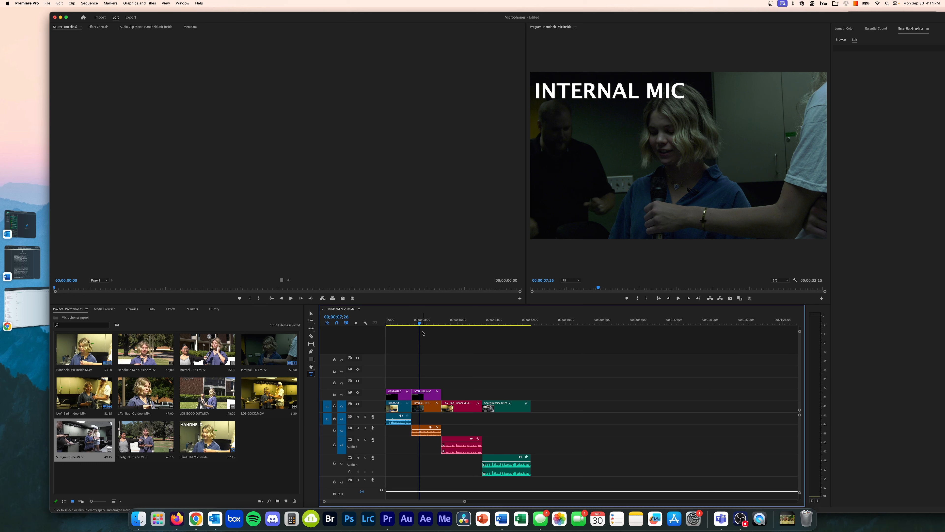
# Step: Correct the Internal clip's white balance and raise its exposure with Lumetri Color basic correction
pyautogui.moveTo(420, 322)
pyautogui.mouseDown()
pyautogui.moveTo(509, 324)
pyautogui.moveTo(428, 324)
pyautogui.mouseUp()
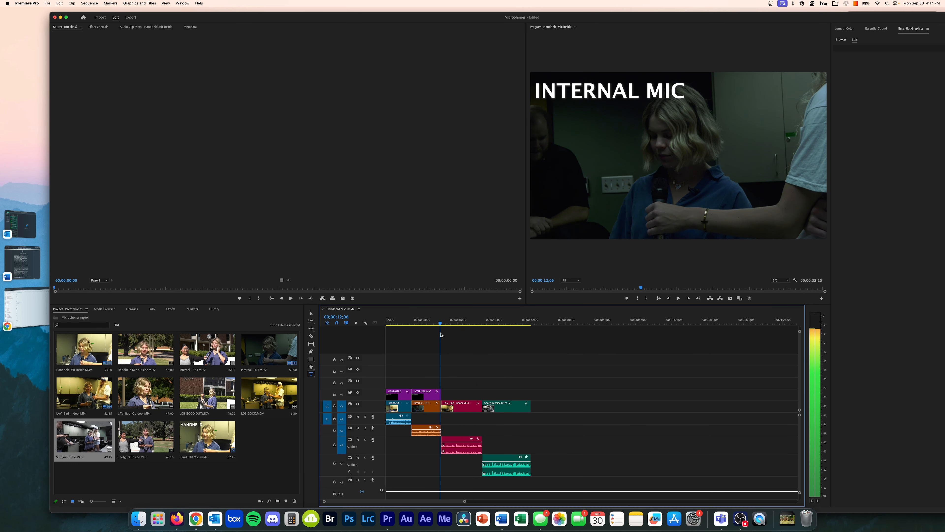
pyautogui.click(434, 411)
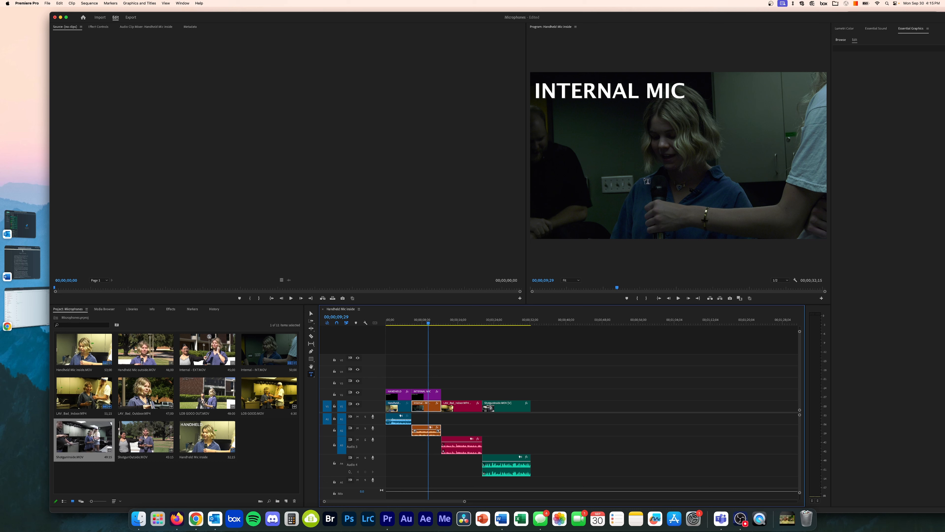
pyautogui.click(844, 28)
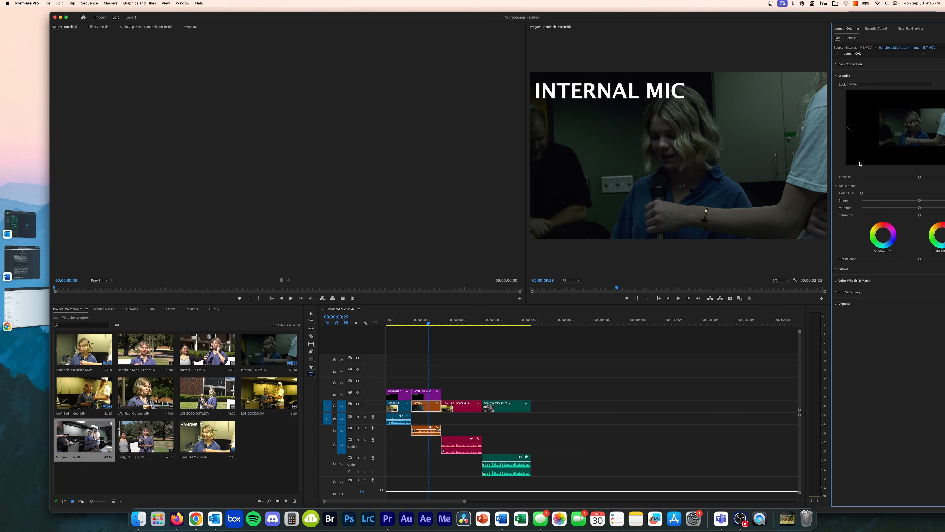
pyautogui.click(838, 65)
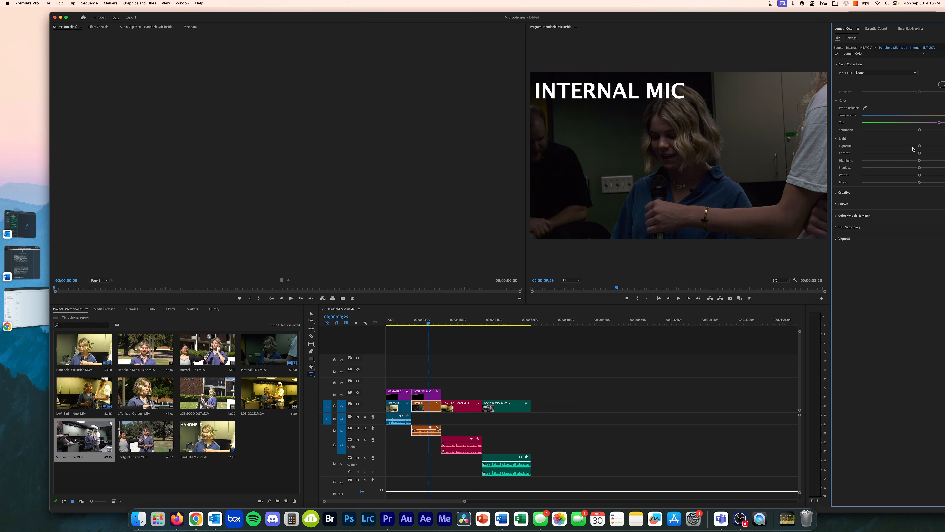
pyautogui.moveTo(921, 148); pyautogui.dragTo(944, 147)
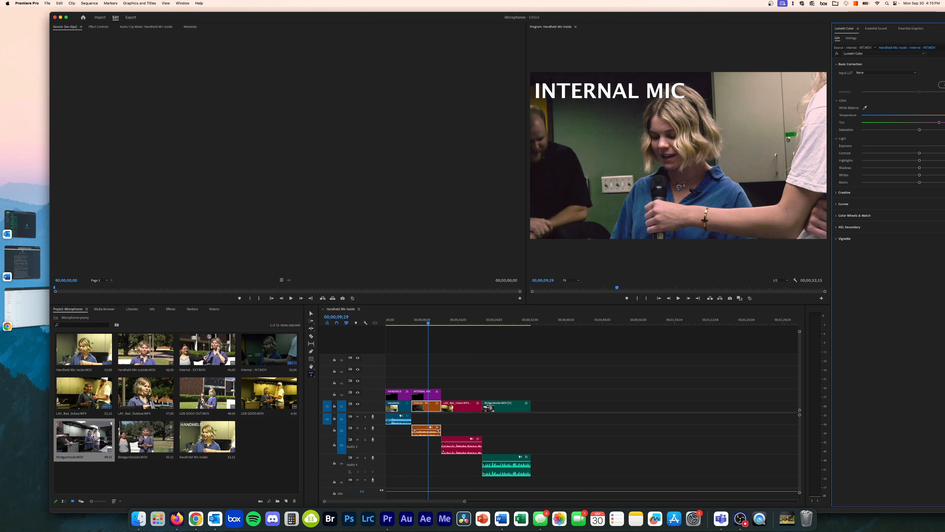
# Step: Set the LAV clip's white balance by sampling the white T-shirt and raise its exposure slightly
pyautogui.click(456, 319)
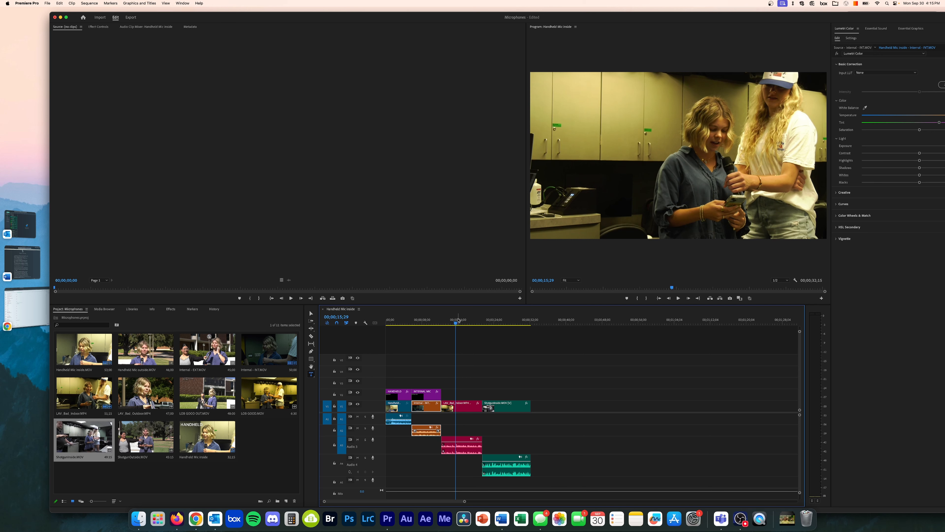
pyautogui.press('d')
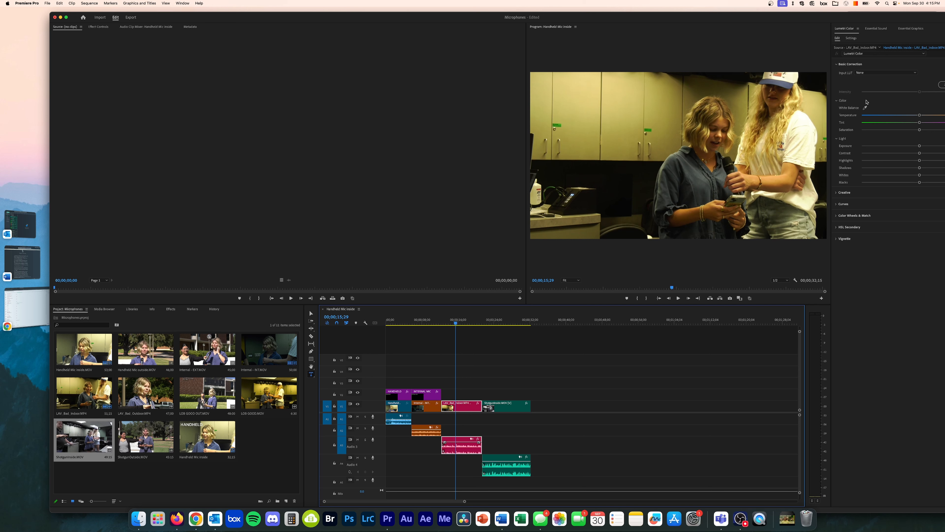
pyautogui.click(865, 108)
pyautogui.click(769, 168)
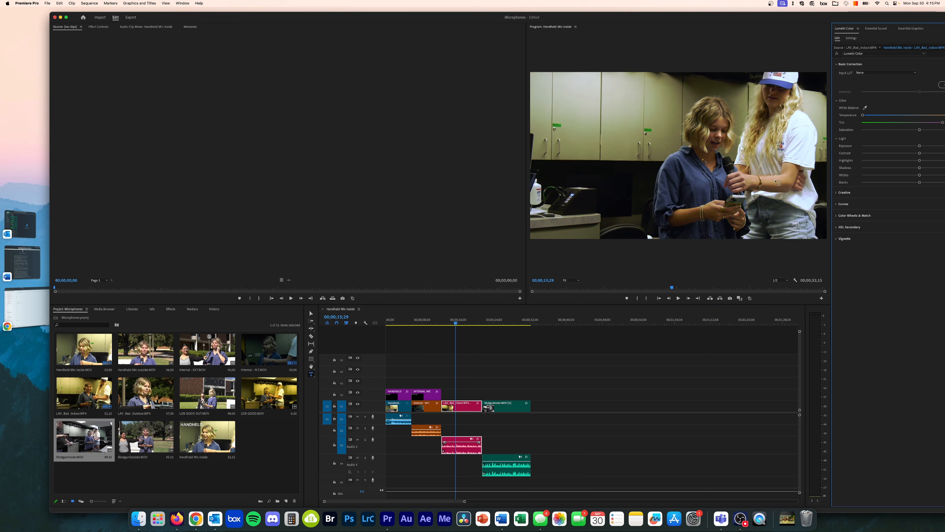
pyautogui.moveTo(920, 147); pyautogui.dragTo(932, 146)
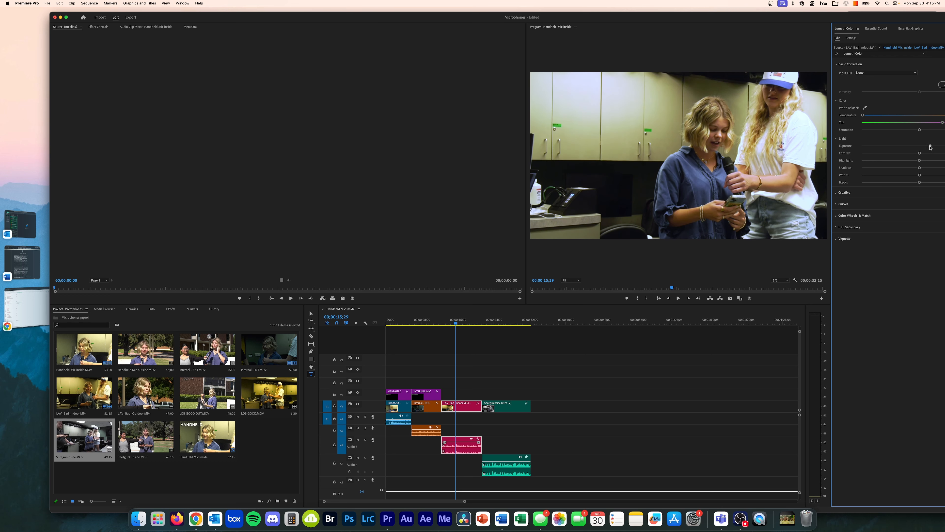
pyautogui.click(494, 390)
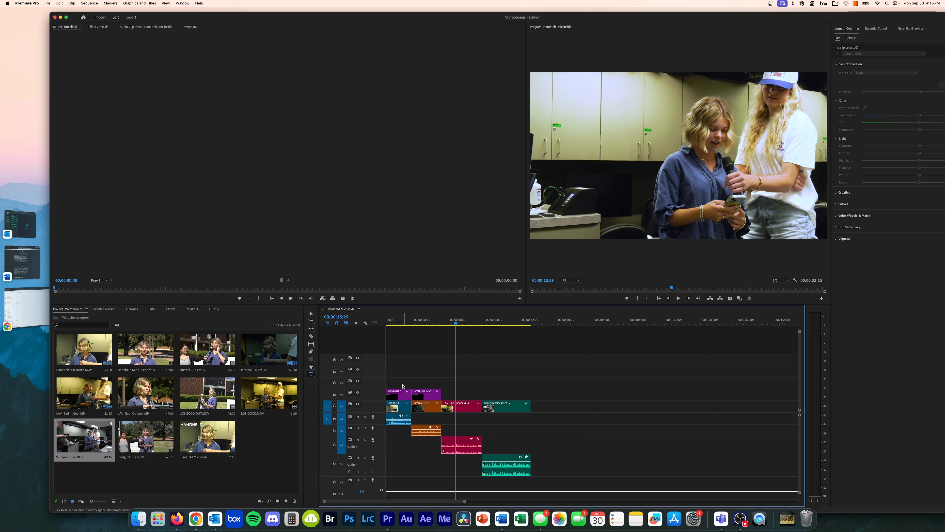
pyautogui.moveTo(404, 383); pyautogui.dragTo(438, 394)
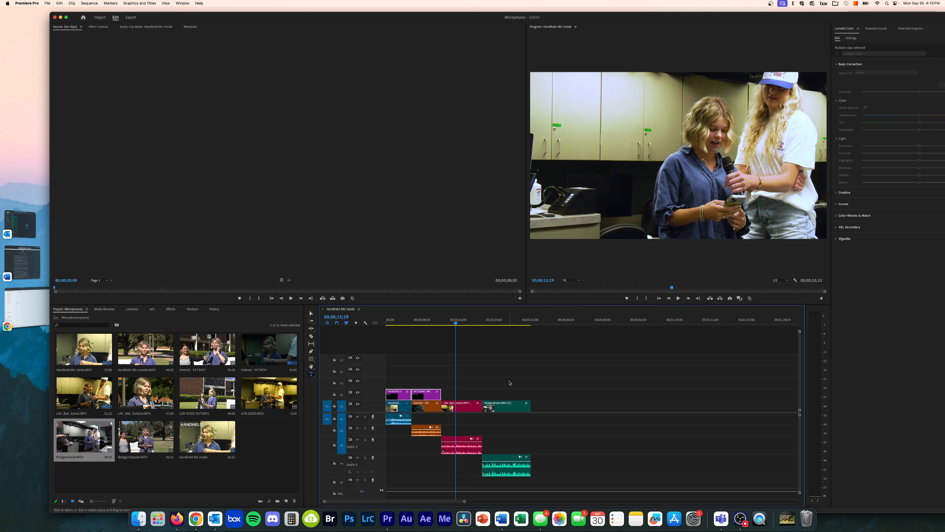
pyautogui.click(523, 321)
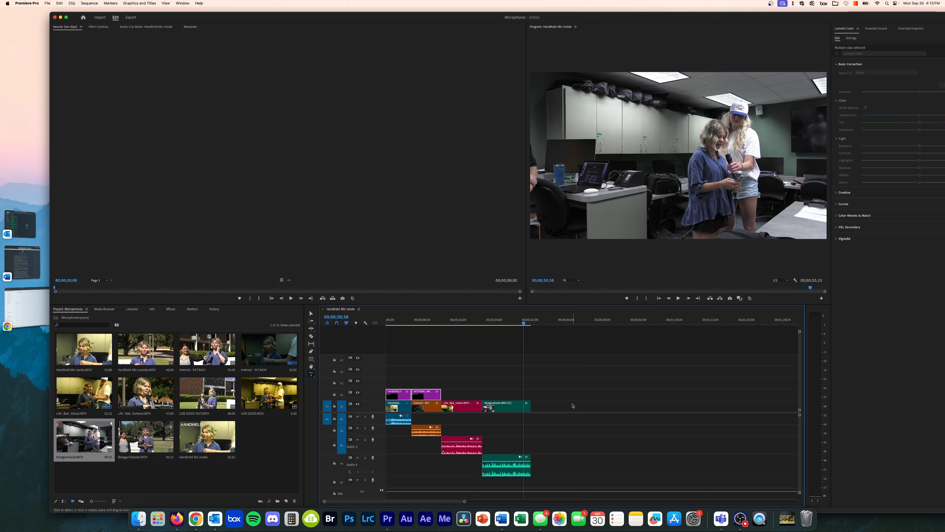
pyautogui.click(569, 405)
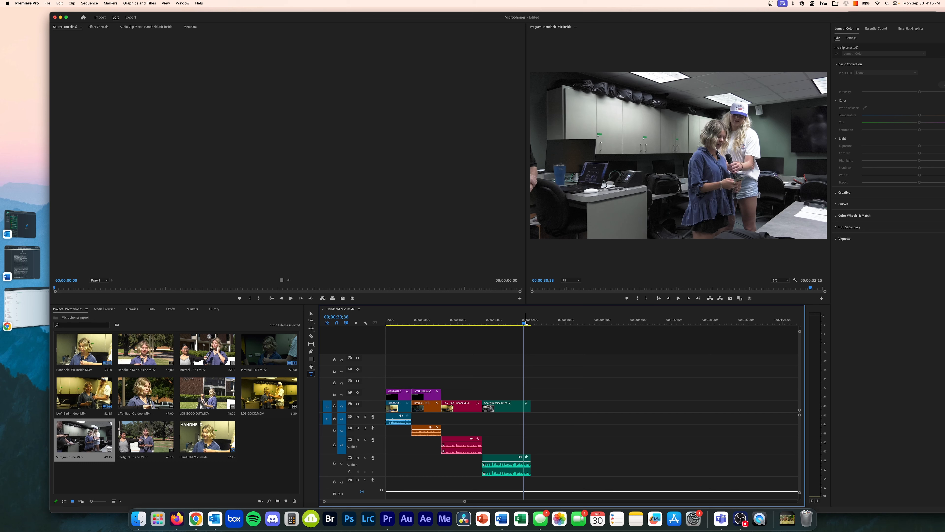
pyautogui.moveTo(524, 322); pyautogui.dragTo(522, 321)
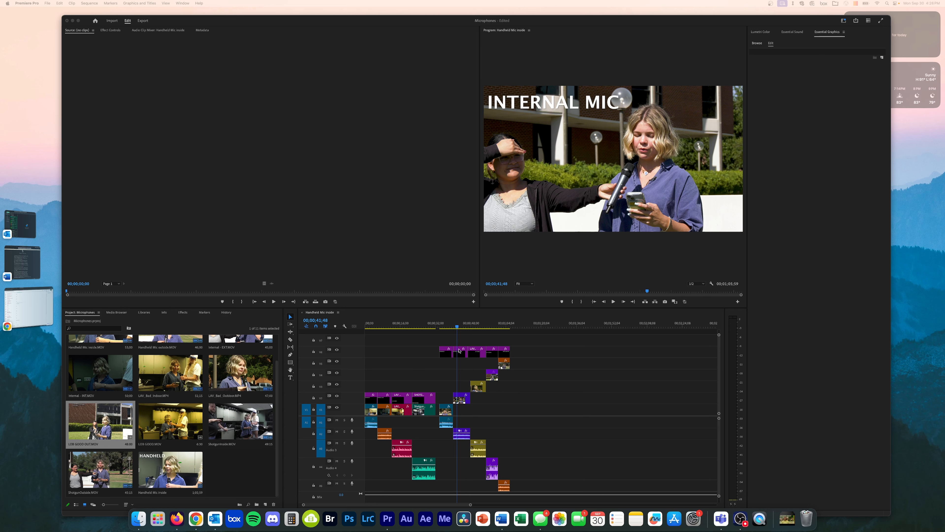
# Step: Move the audio of the indoor Internal, LAV and Shotgun clips onto the first audio track beside the Handheld audio
pyautogui.click(478, 354)
pyautogui.press('\\')
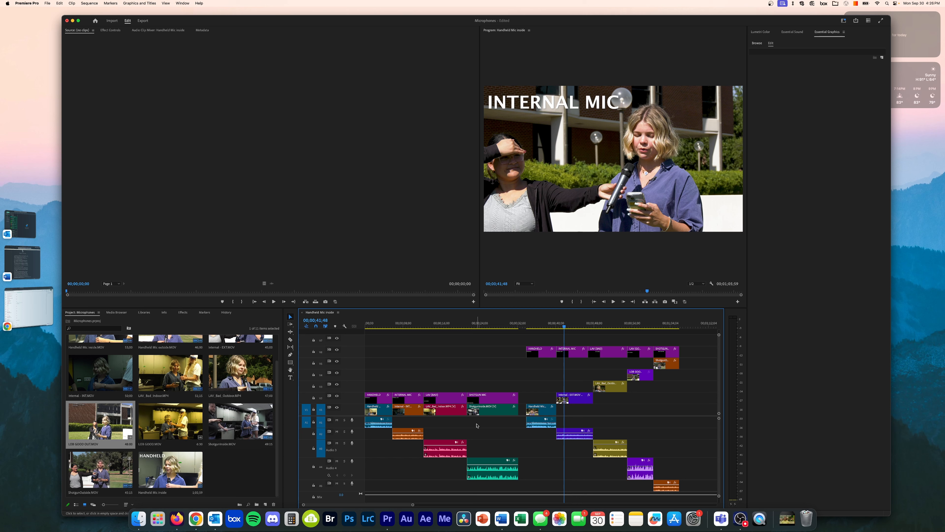
pyautogui.click(403, 432)
pyautogui.moveTo(403, 432); pyautogui.dragTo(436, 422)
pyautogui.moveTo(470, 467); pyautogui.dragTo(470, 422)
pyautogui.press('Home')
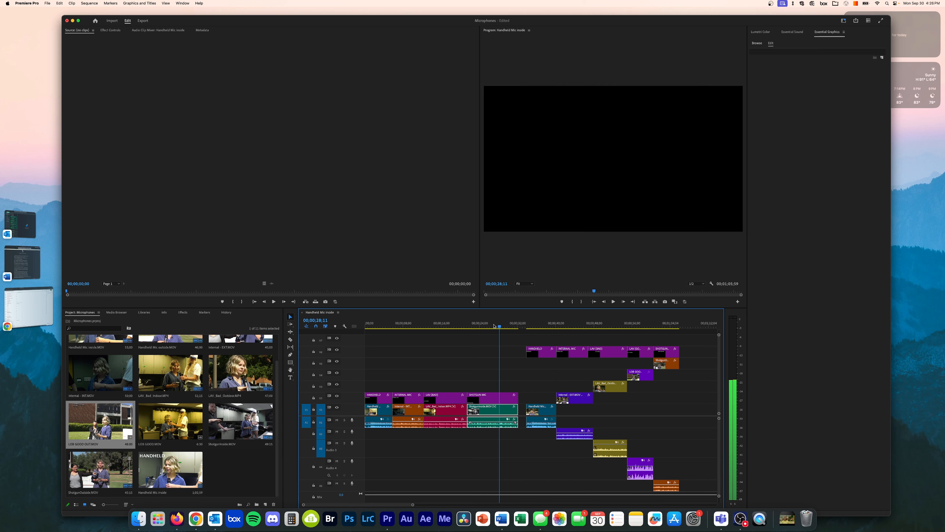
# Step: Review the indoor clips and their titles one by one, and scrub through the section from HANDHELD to LAV (BAD)
pyautogui.click(521, 327)
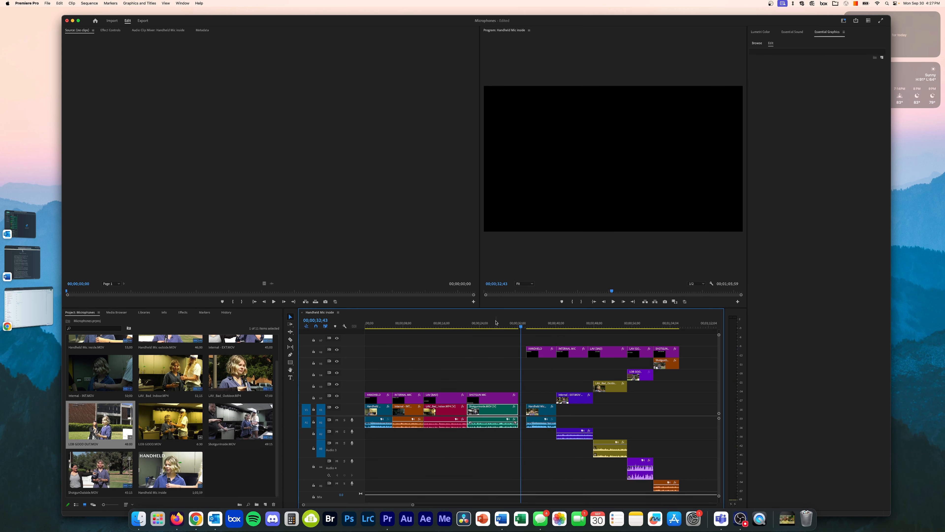
pyautogui.click(453, 376)
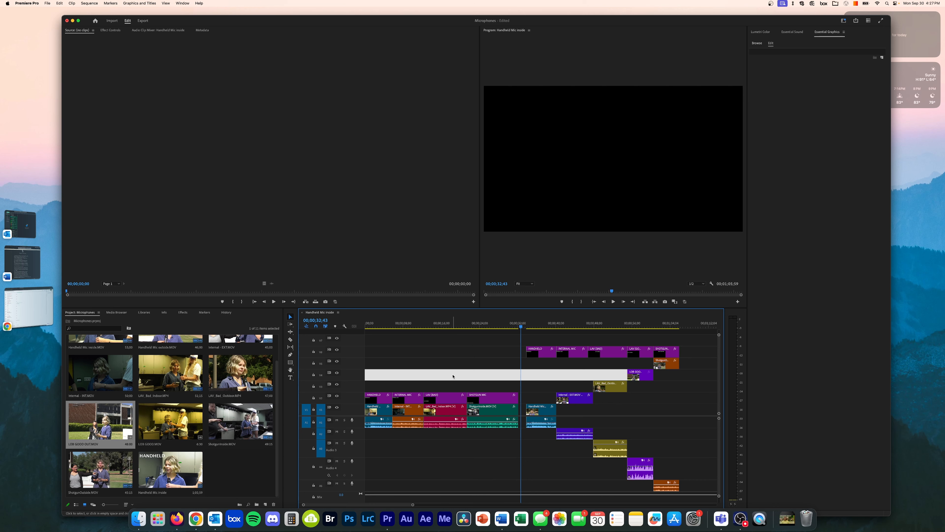
pyautogui.click(374, 350)
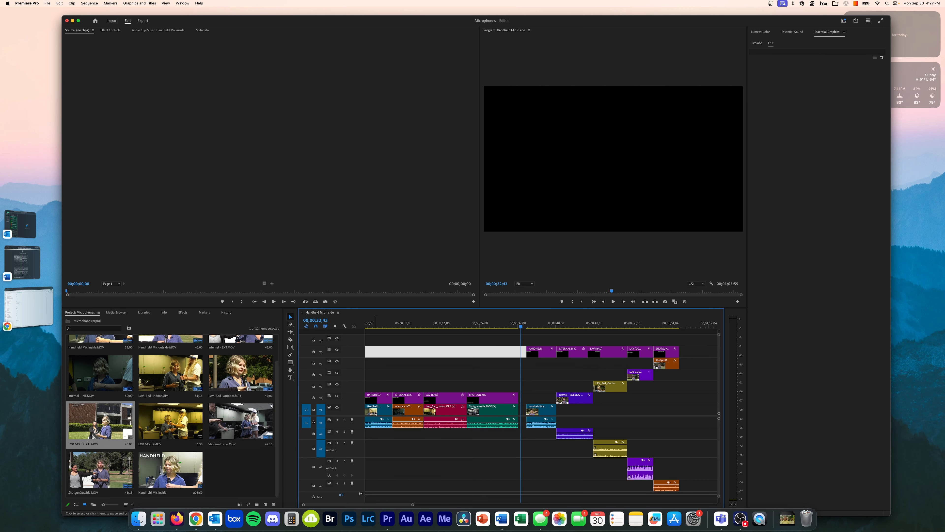
pyautogui.click(375, 412)
pyautogui.click(405, 414)
pyautogui.click(445, 413)
pyautogui.click(489, 413)
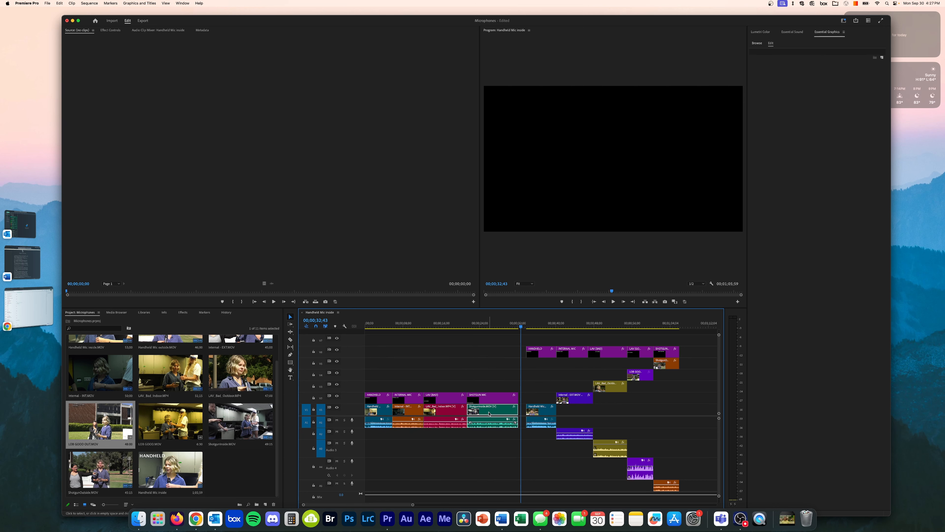
pyautogui.click(385, 402)
pyautogui.click(409, 401)
pyautogui.click(445, 401)
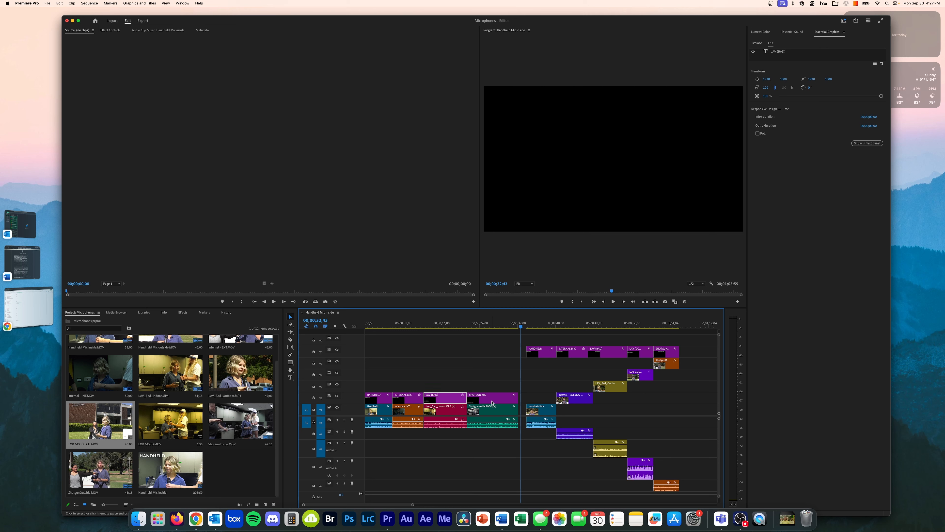
pyautogui.click(491, 401)
pyautogui.click(378, 328)
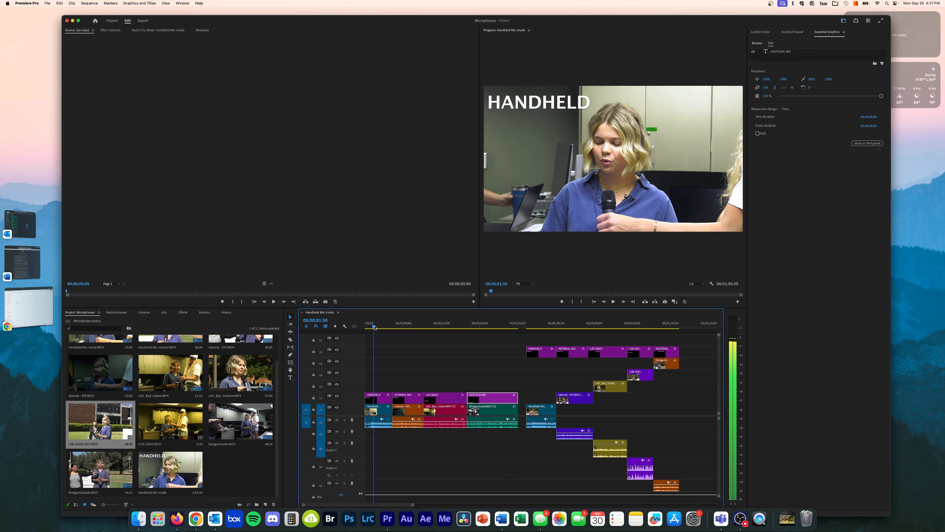
pyautogui.moveTo(379, 328); pyautogui.dragTo(437, 349)
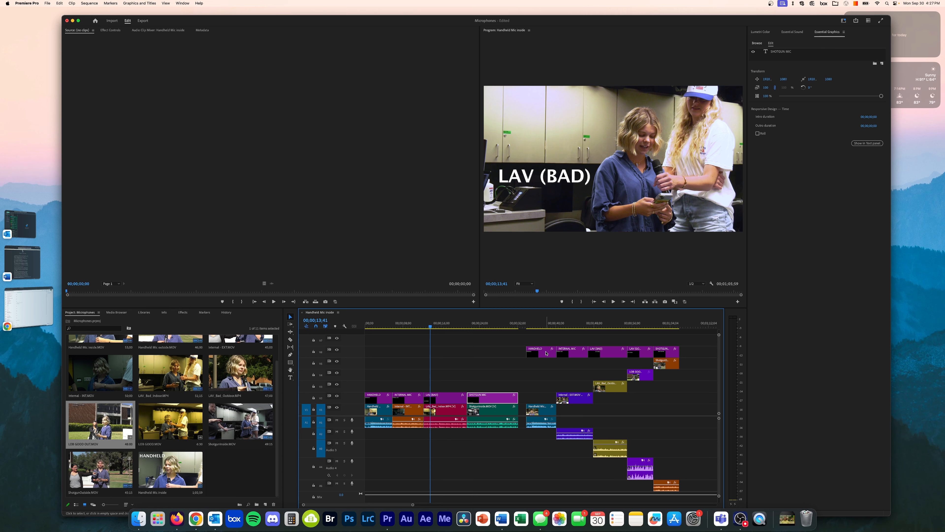
# Step: Check the outdoor titles and the outdoor clips as groups, and view the outdoor HANDHELD shot
pyautogui.moveTo(548, 339); pyautogui.dragTo(687, 353)
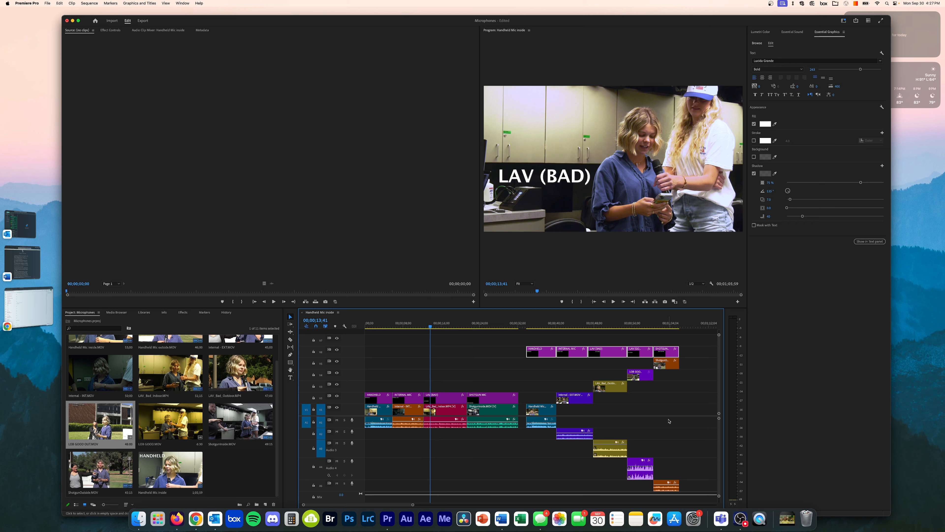
pyautogui.moveTo(543, 366); pyautogui.dragTo(684, 449)
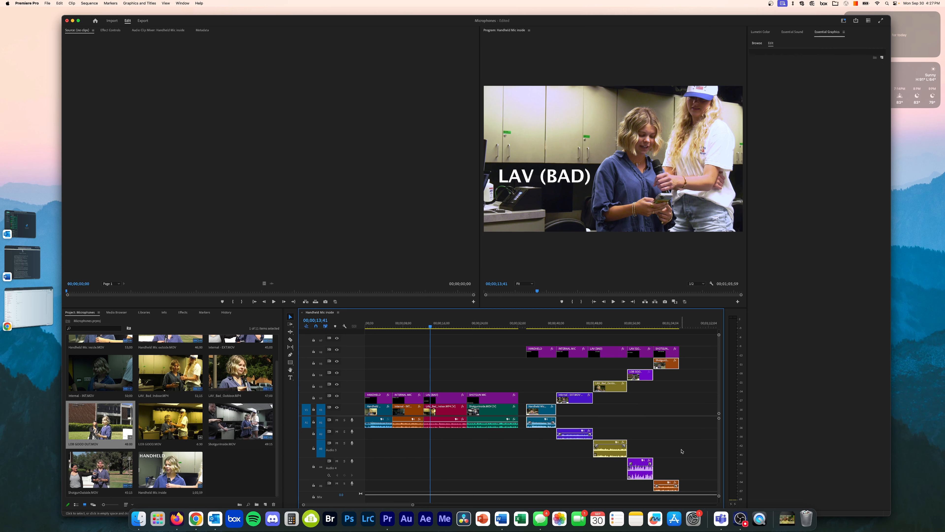
pyautogui.click(602, 400)
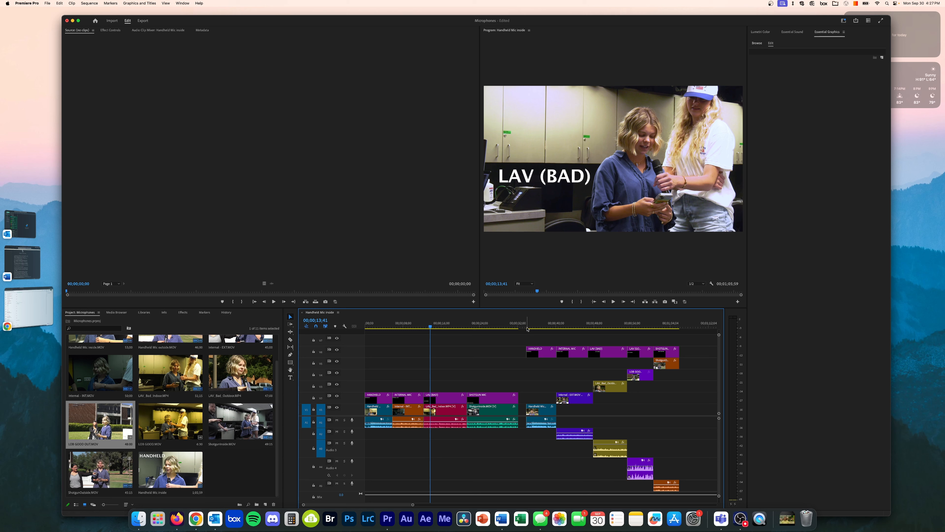
pyautogui.moveTo(523, 327)
pyautogui.mouseDown()
pyautogui.moveTo(670, 336)
pyautogui.moveTo(540, 335)
pyautogui.mouseUp()
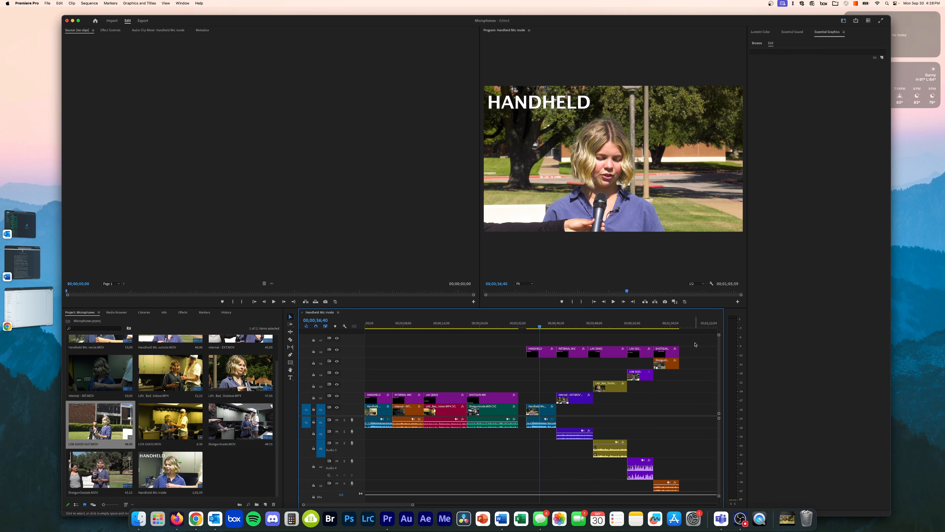
# Step: Ripple delete the gap between the indoor Shotgun clip and the outdoor Handheld clip
pyautogui.moveTo(695, 343); pyautogui.dragTo(523, 445)
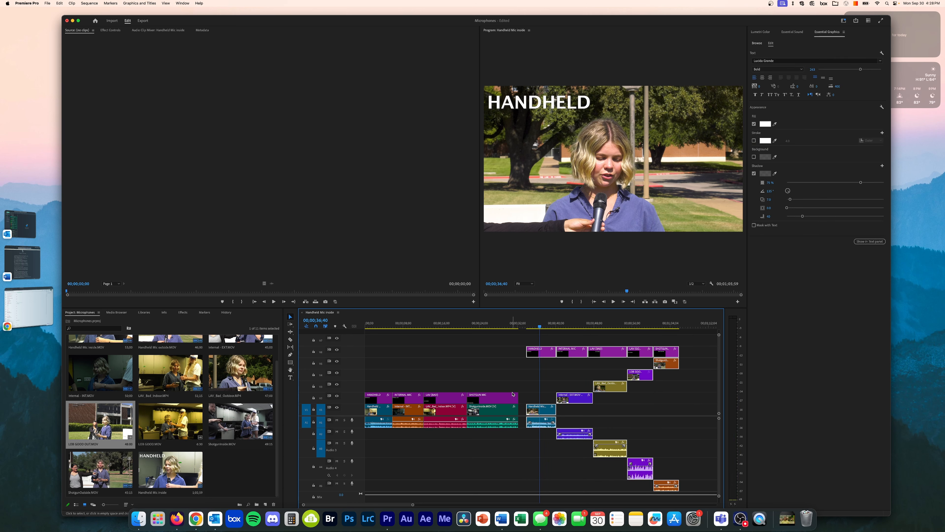
pyautogui.click(522, 409)
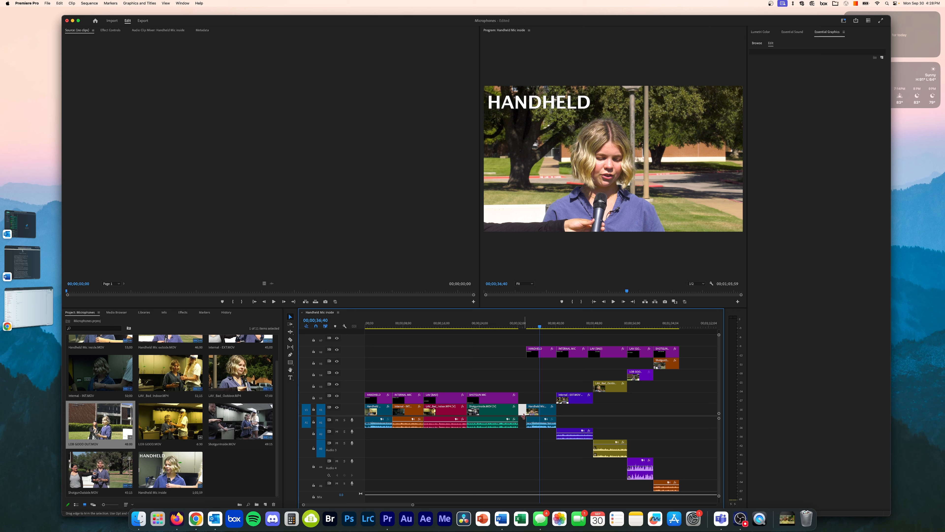
pyautogui.press('BackSpace')
pyautogui.click(497, 450)
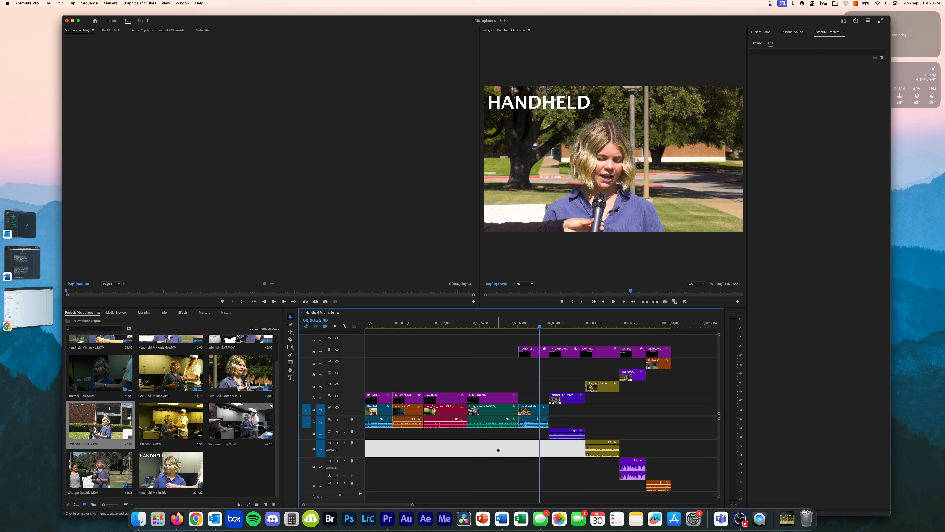
pyautogui.click(621, 420)
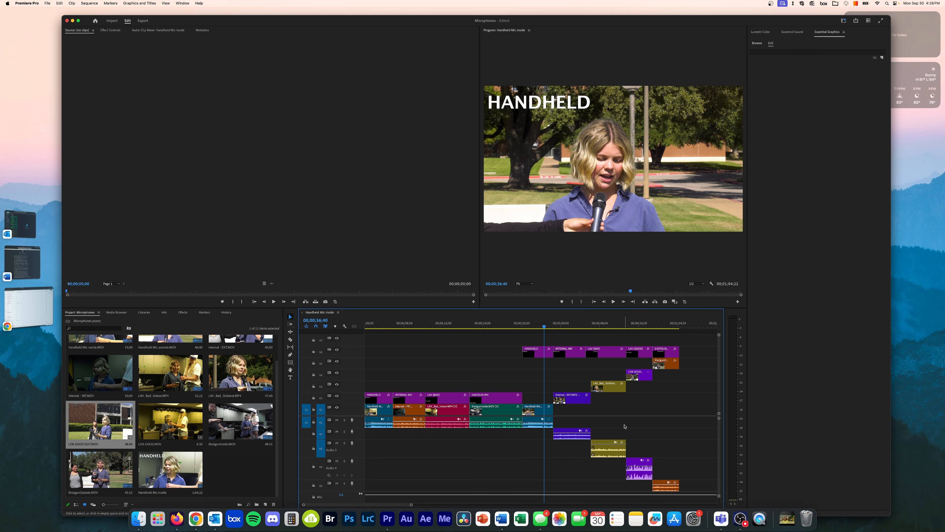